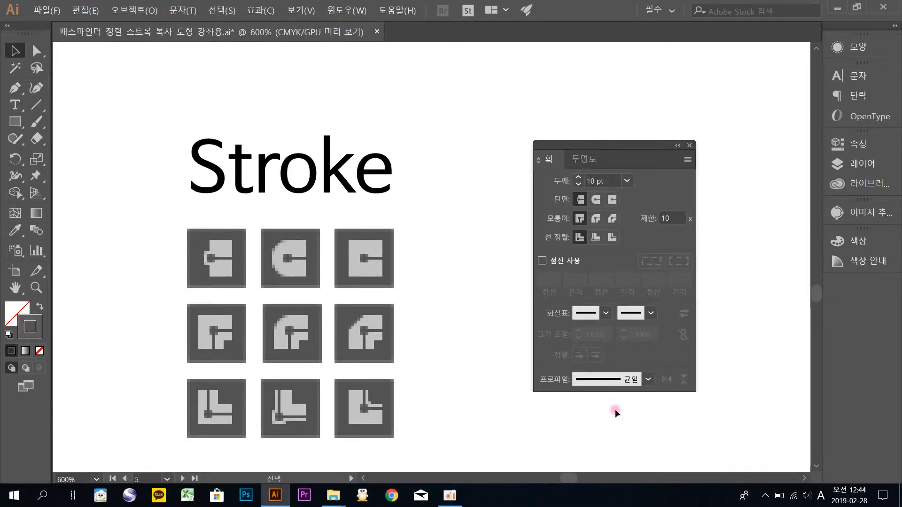
left_click(351, 10)
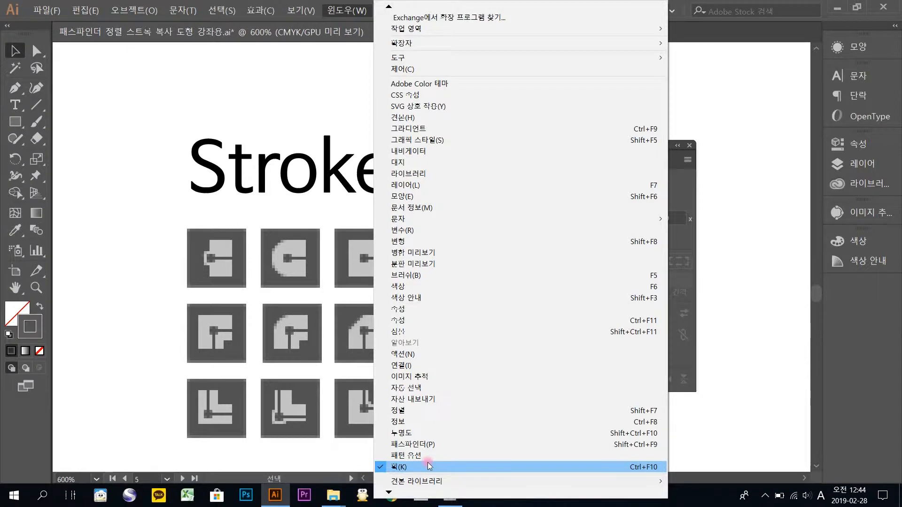
left_click(278, 91)
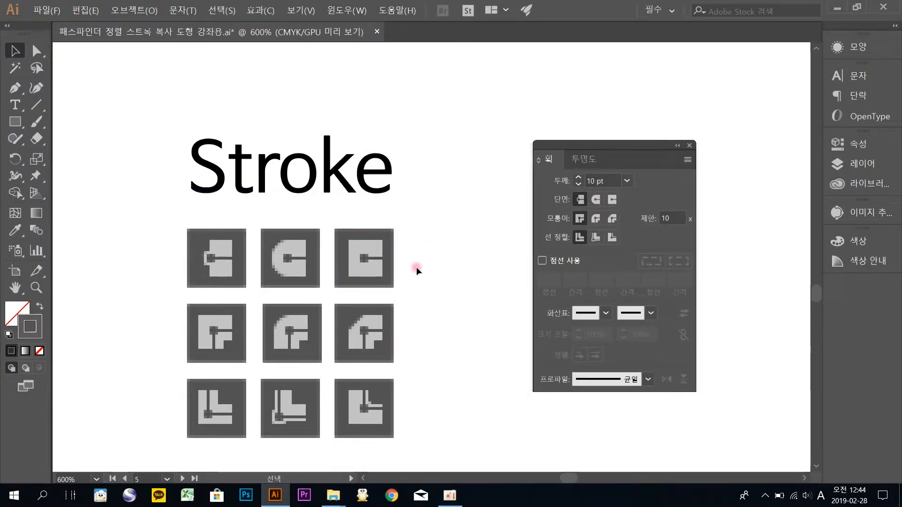
Draw a horizontal straight line in the empty area beside the grid of stroke option icons.
scroll(416, 268, "down", 1)
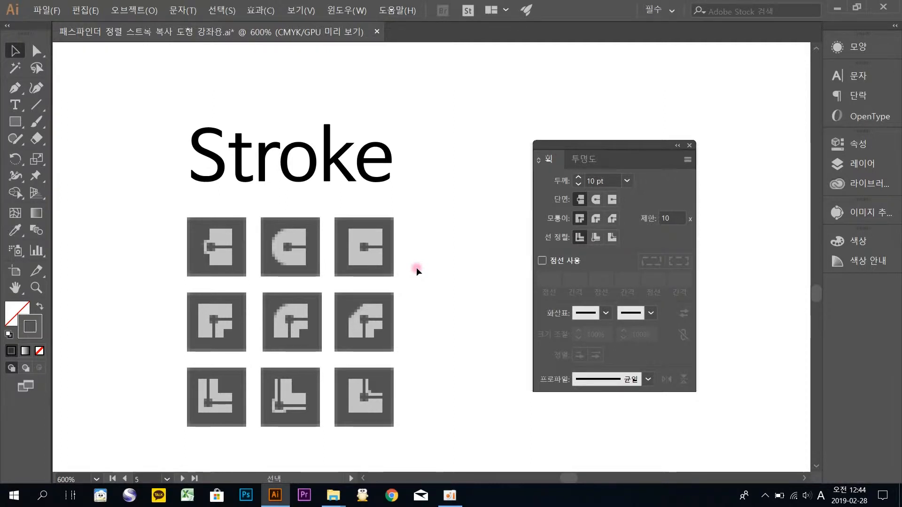
key("space")
left_click_drag(439, 256, 318, 237)
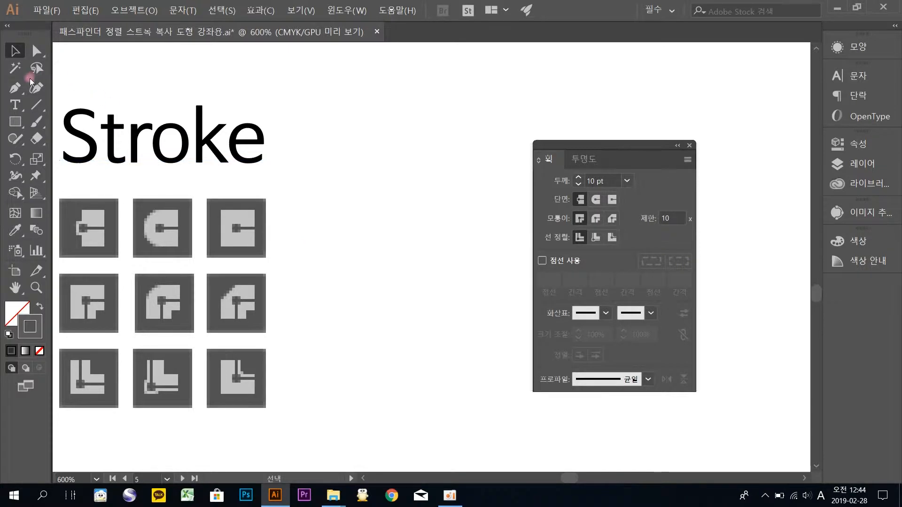
left_click(36, 104)
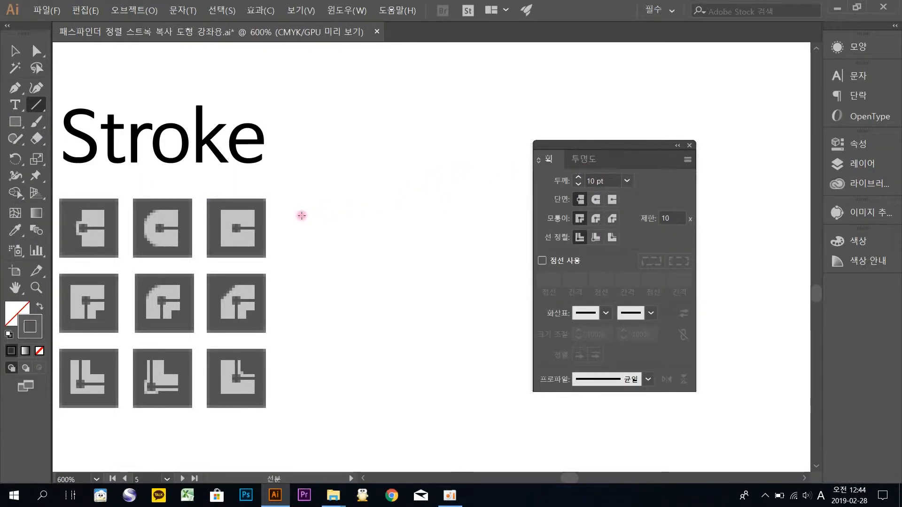
left_click_drag(301, 215, 454, 216)
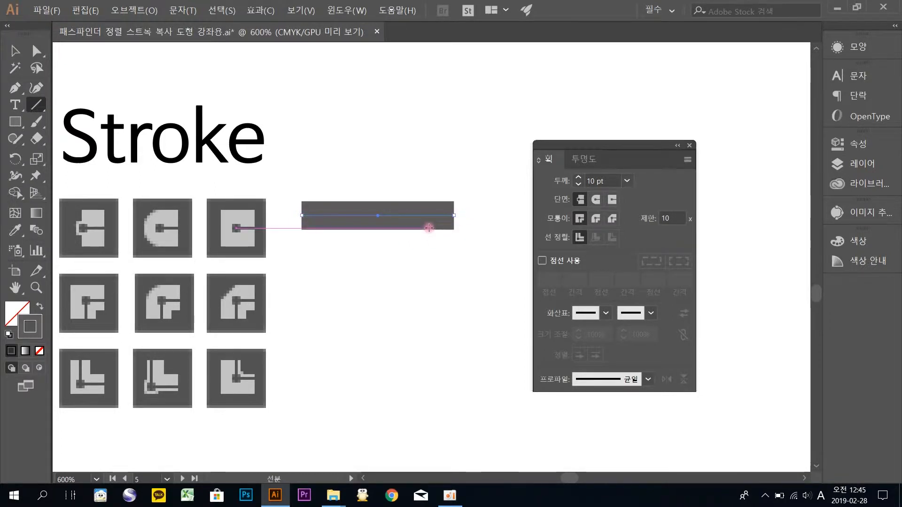
Try thinner and thicker stroke weights on the new line and finish at 7 pt.
left_click(613, 180)
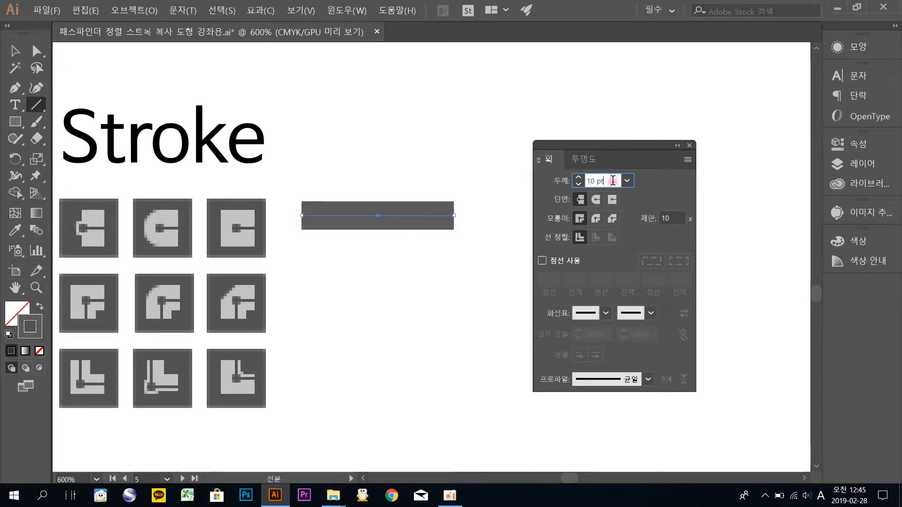
key("Down")
key("Down")
key("Down")
key("Down")
key("Down")
key("Down")
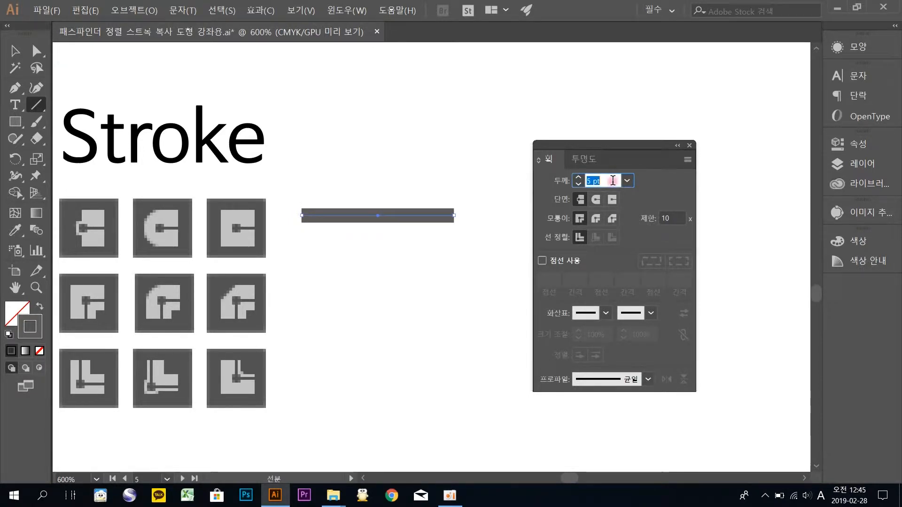
key("Down")
key("Up")
key("Up")
key("Up")
key("Up")
key("Up")
key("Up")
key("Up")
key("Up")
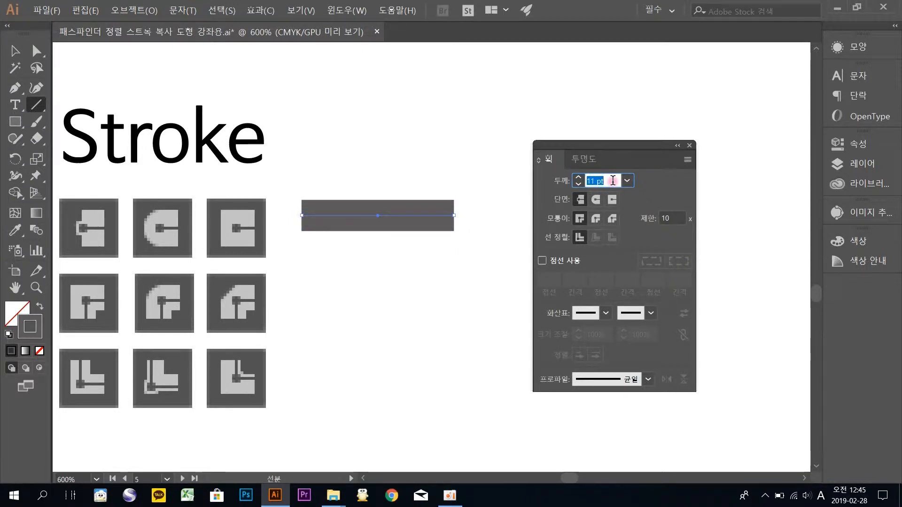
key("Down")
key("Down")
key("Down")
key("Down")
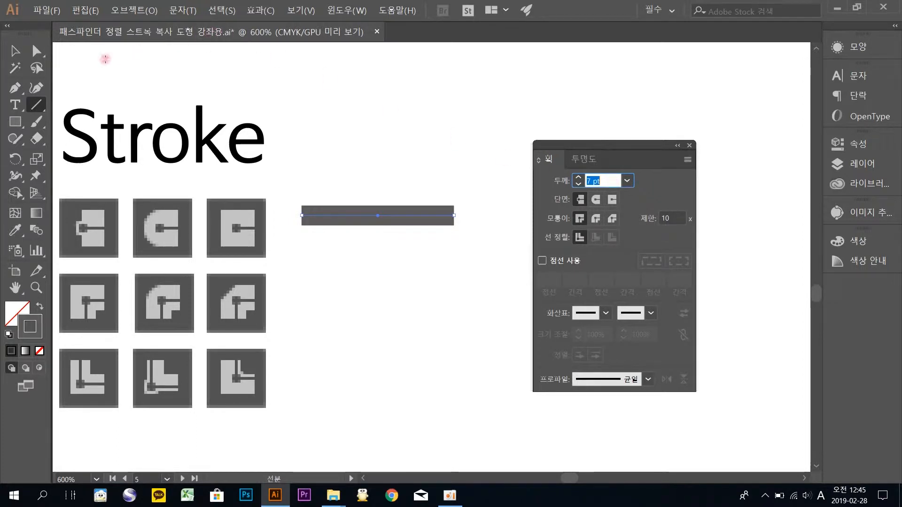
Select the uppermost sample line to examine its stroke cap setting and where its path ends.
left_click(15, 51)
left_click_drag(191, 114, 258, 88)
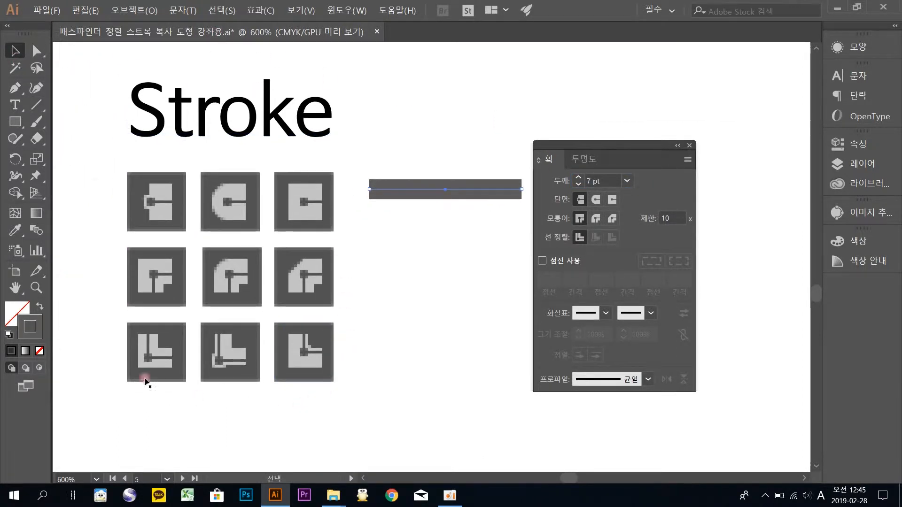
left_click(300, 335)
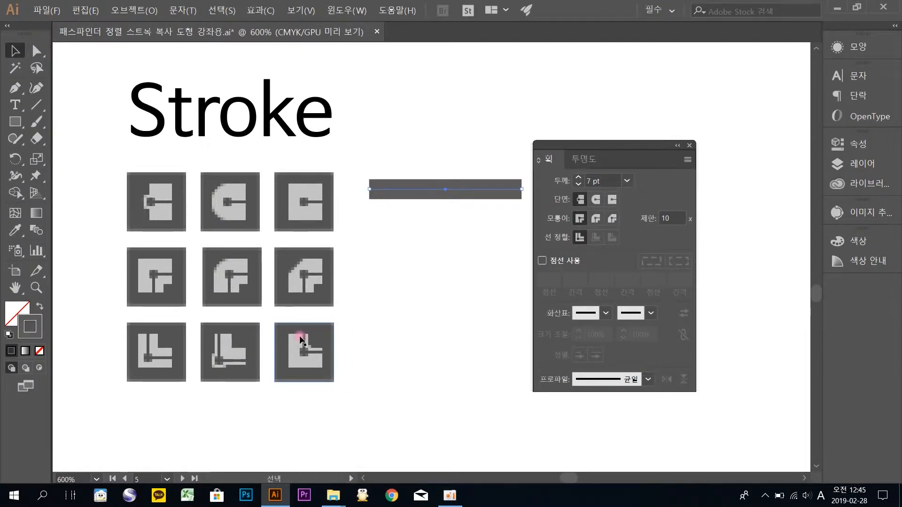
scroll(298, 299, "down", 6)
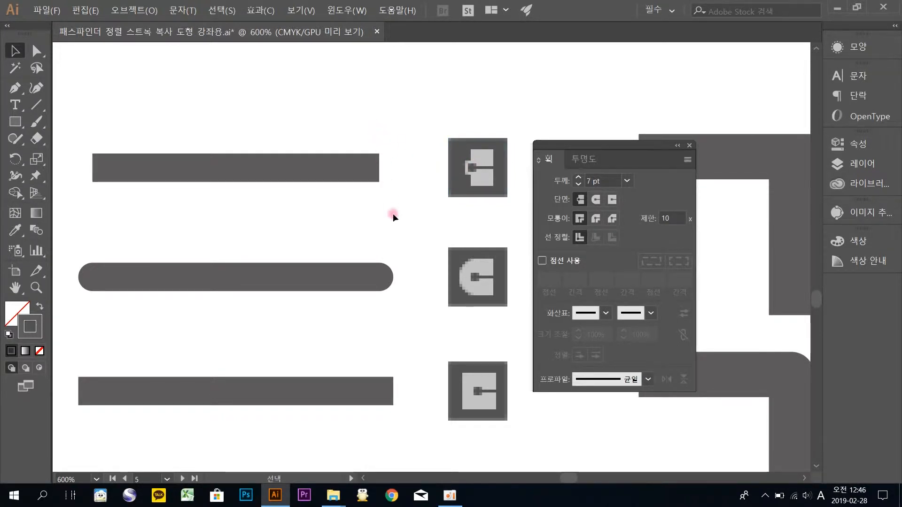
mouse_move(412, 198)
left_mouse_down()
mouse_move(232, 116)
mouse_move(73, 118)
left_mouse_up()
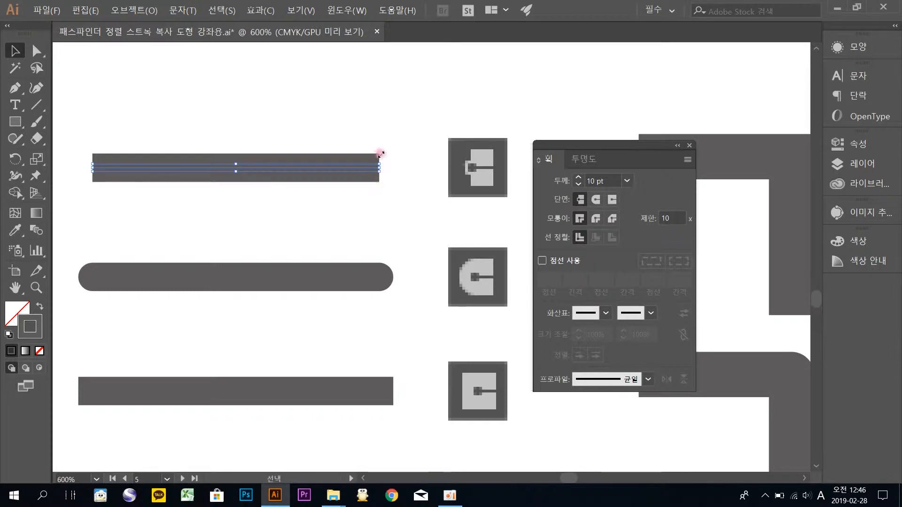
left_click(405, 218)
left_click_drag(408, 195, 78, 116)
left_click(219, 121)
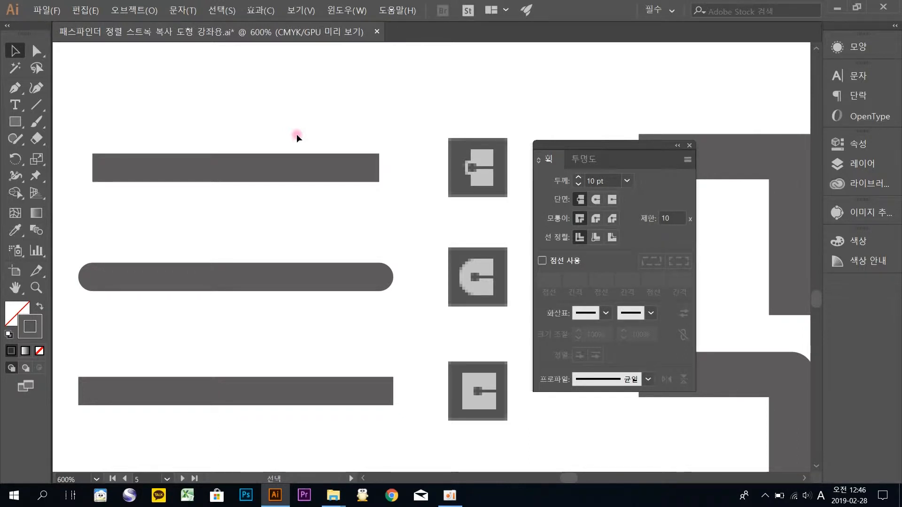
Select the round-ended line and the square-ended line below it to examine their stroke cap settings.
scroll(312, 155, "down", 1)
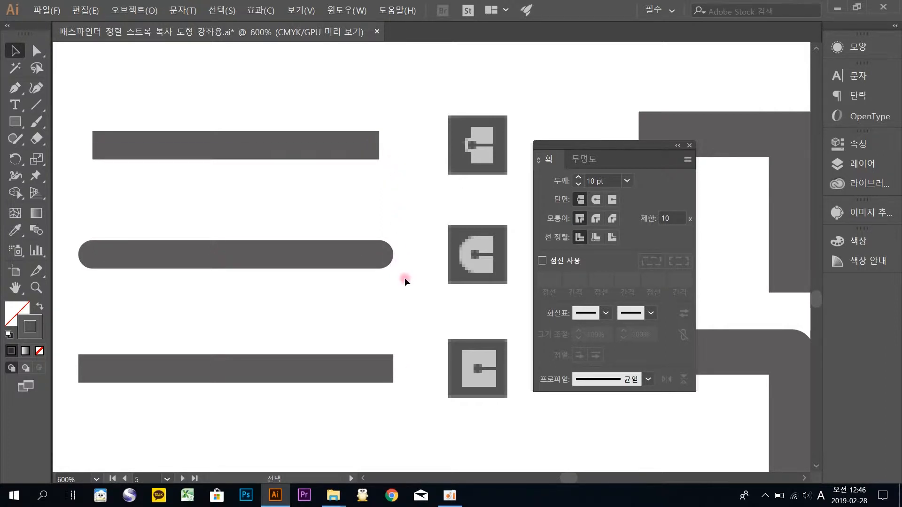
mouse_move(411, 284)
left_mouse_down()
mouse_move(294, 233)
mouse_move(109, 188)
left_mouse_up()
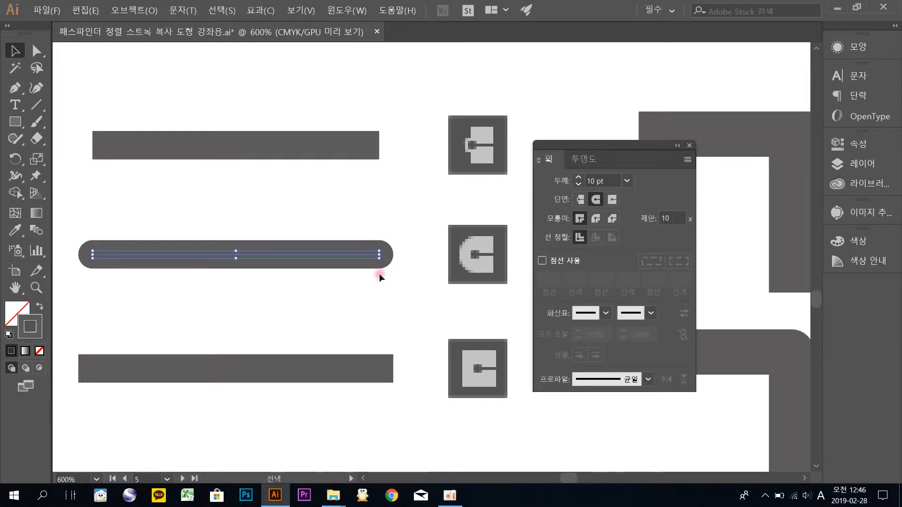
left_click(421, 249)
scroll(421, 248, "down", 1)
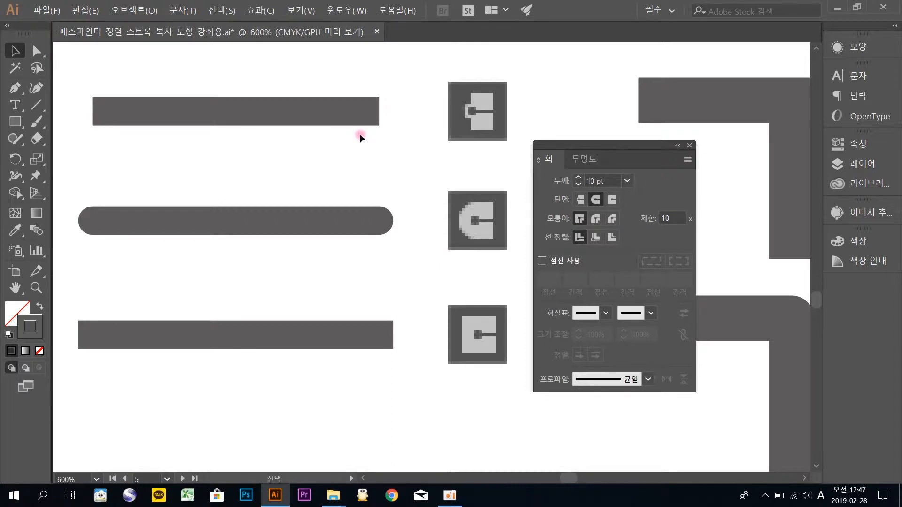
mouse_move(412, 367)
left_mouse_down()
mouse_move(193, 292)
mouse_move(86, 273)
mouse_move(64, 282)
left_mouse_up()
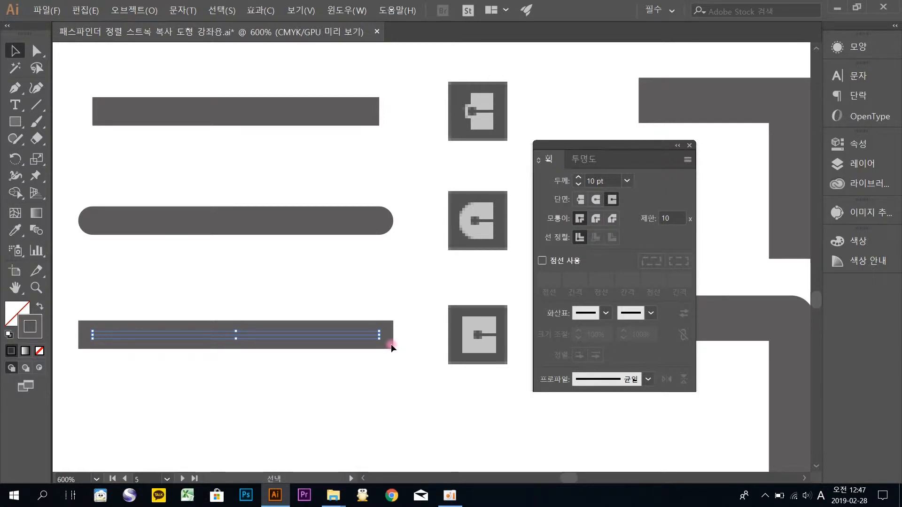
Select the sharp-cornered L-shaped path to examine its stroke corner join setting.
key("space")
left_click_drag(462, 221, 286, 237)
left_click_drag(468, 237, 289, 216)
mouse_move(429, 214)
left_mouse_down()
mouse_move(367, 231)
mouse_move(324, 252)
mouse_move(319, 265)
mouse_move(326, 255)
left_mouse_up()
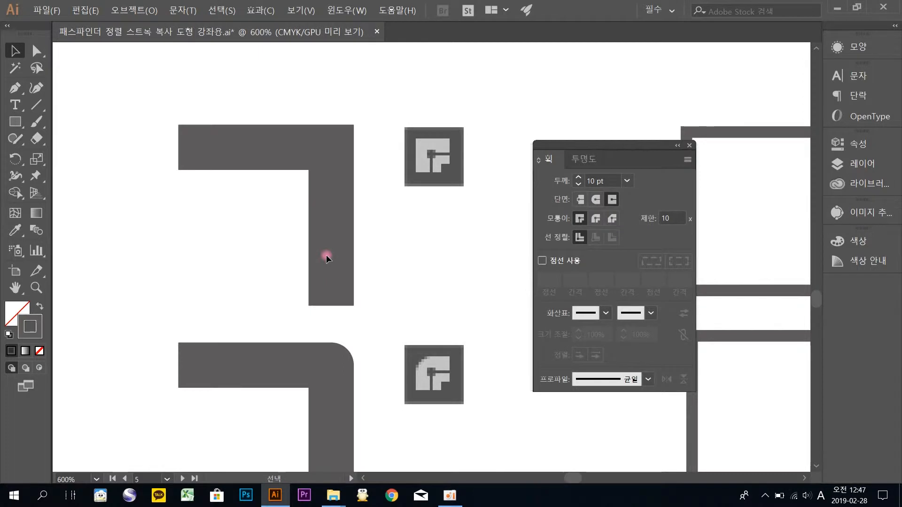
key("space")
mouse_move(412, 346)
left_mouse_down()
mouse_move(378, 222)
mouse_move(394, 253)
mouse_move(402, 221)
mouse_move(397, 302)
mouse_move(406, 325)
mouse_move(413, 299)
left_mouse_up()
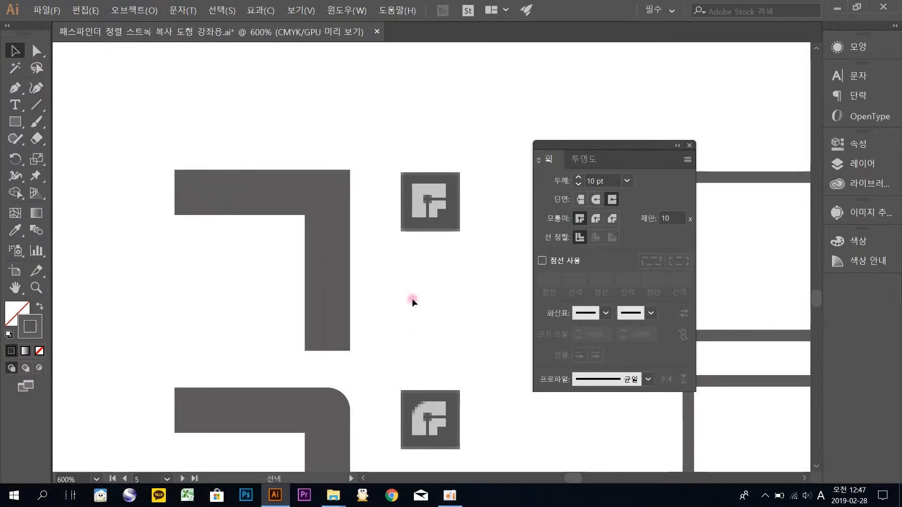
mouse_move(391, 272)
left_mouse_down()
mouse_move(210, 85)
mouse_move(244, 126)
left_mouse_up()
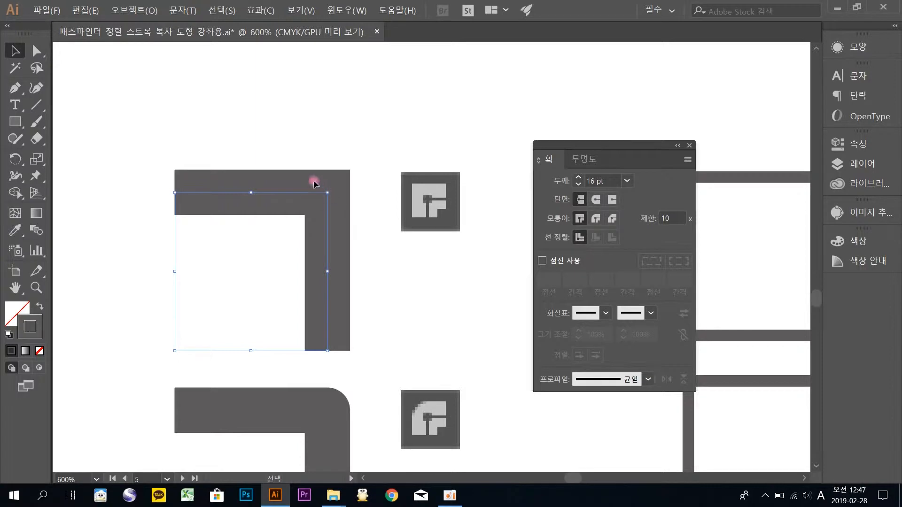
Examine the corner join settings of the rounded and bevelled L-shaped paths and compare them with the sharp-cornered one.
scroll(434, 163, "down", 5)
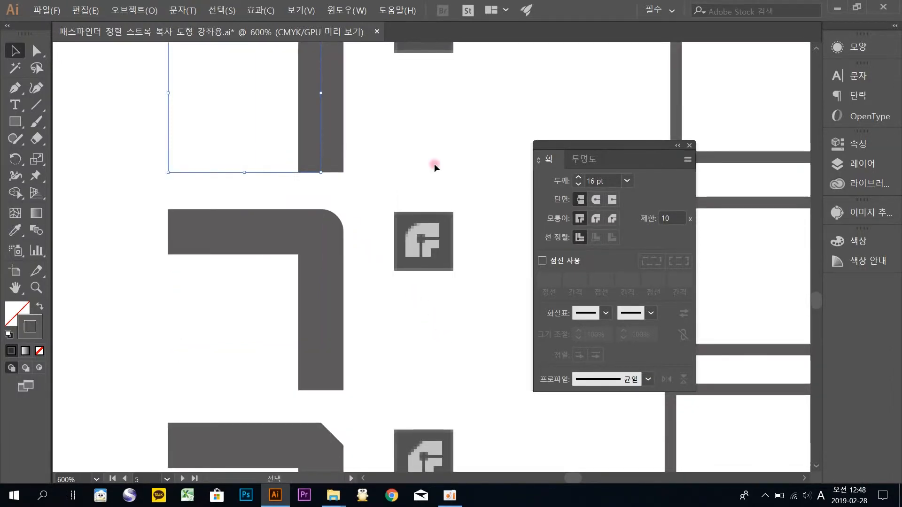
left_click(434, 164)
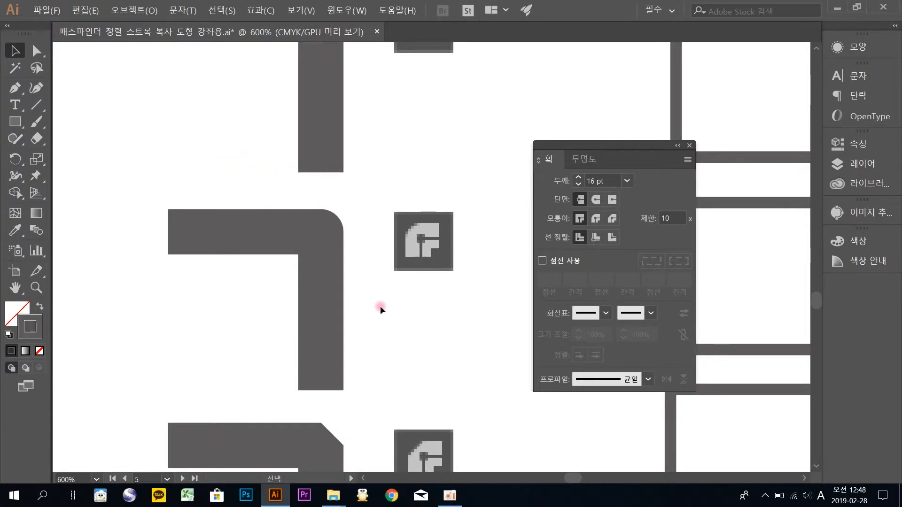
left_click_drag(370, 331, 206, 187)
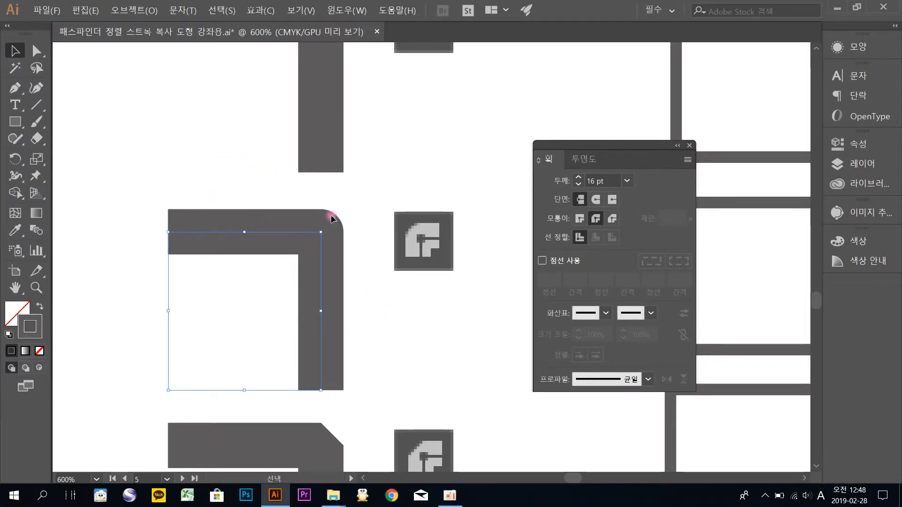
left_click(378, 267)
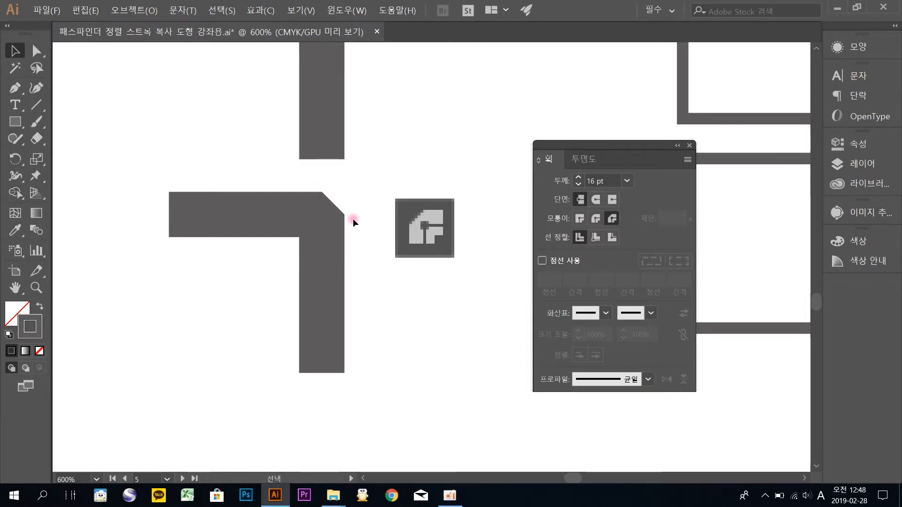
mouse_move(373, 153)
left_mouse_down()
mouse_move(368, 290)
mouse_move(384, 432)
left_mouse_up()
left_click_drag(380, 272, 368, 318)
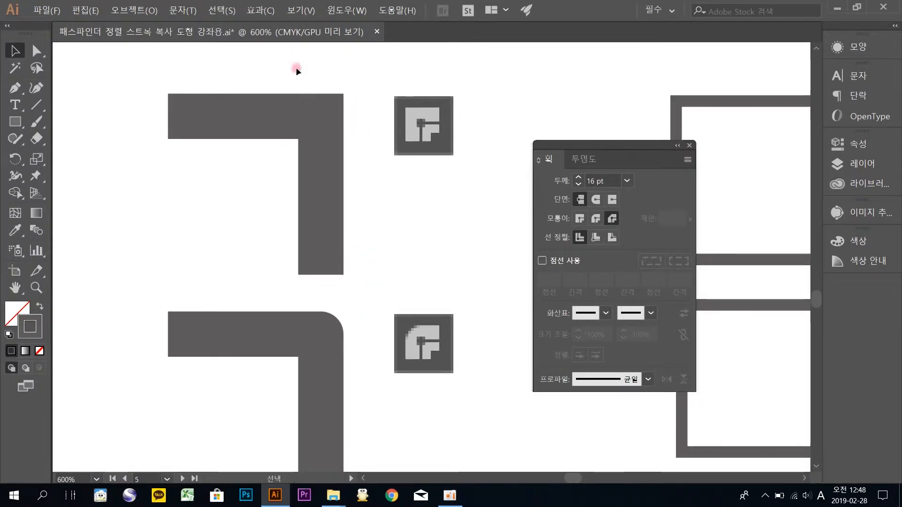
left_click_drag(374, 375, 394, 137)
left_click_drag(380, 250, 354, 181)
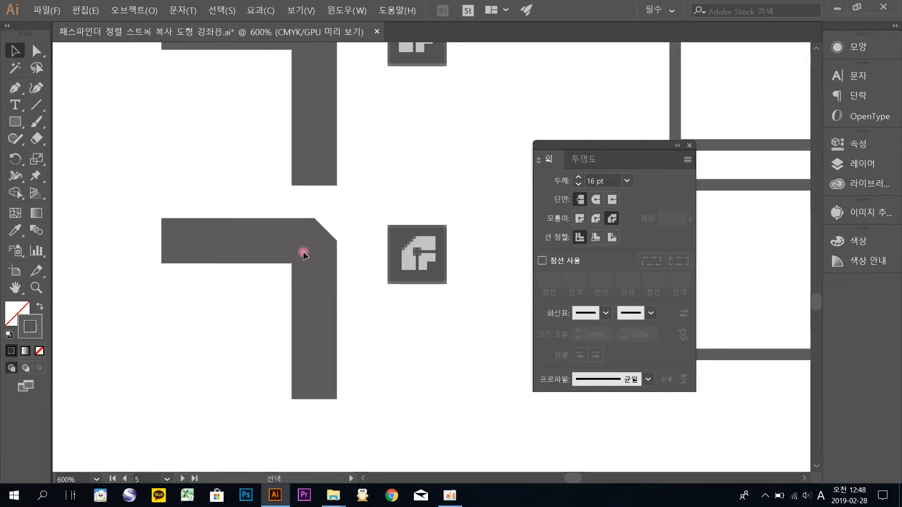
Select all three sample rectangles together to compare where their strokes lie relative to their paths, and clear the selection.
left_click_drag(495, 133, 359, 291)
mouse_move(442, 145)
left_mouse_down()
mouse_move(420, 190)
mouse_move(336, 283)
left_mouse_up()
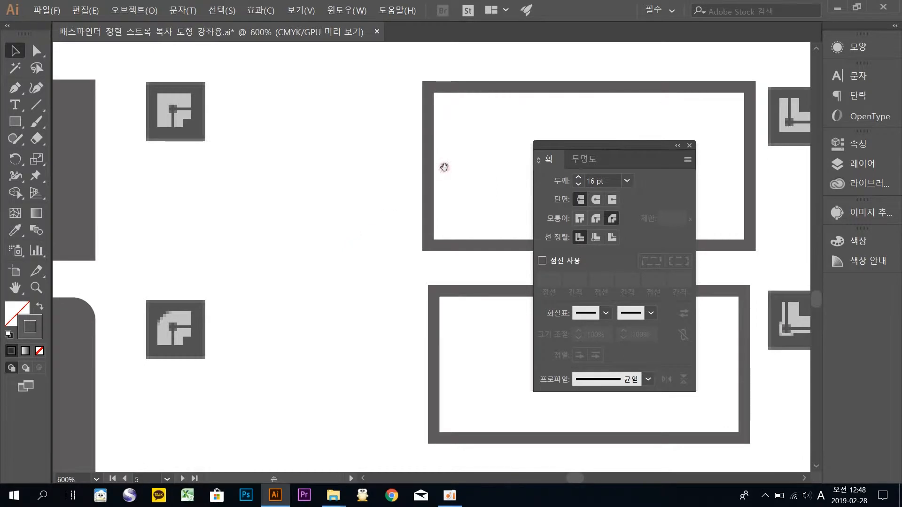
mouse_move(445, 200)
left_mouse_down()
mouse_move(328, 197)
mouse_move(408, 187)
mouse_move(302, 201)
mouse_move(264, 158)
left_mouse_up()
left_click_drag(332, 169, 301, 199)
left_click_drag(365, 284, 383, 178)
left_click_drag(409, 322, 492, 380)
key("ctrl+minus")
left_click(339, 393)
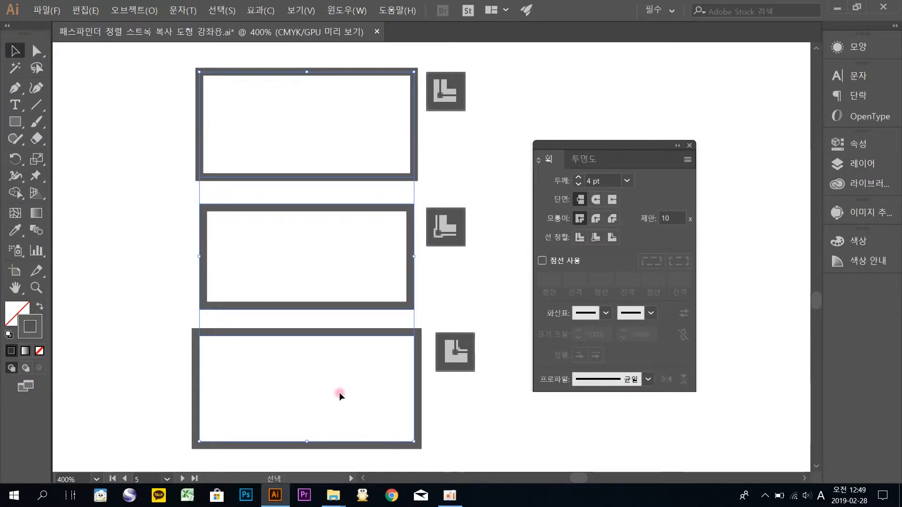
left_click(485, 285)
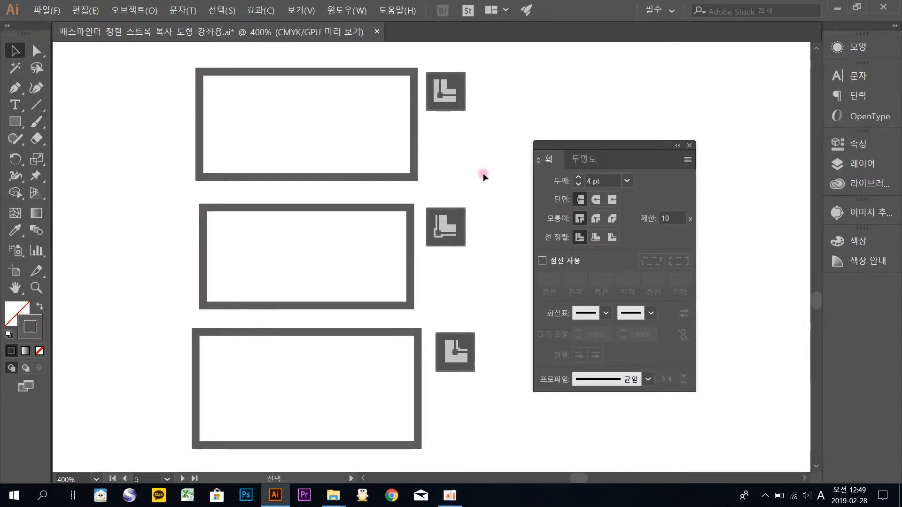
Select the uppermost sample rectangle to examine its stroke alignment up close, and deselect it.
key("ctrl+plus")
key("ctrl+plus")
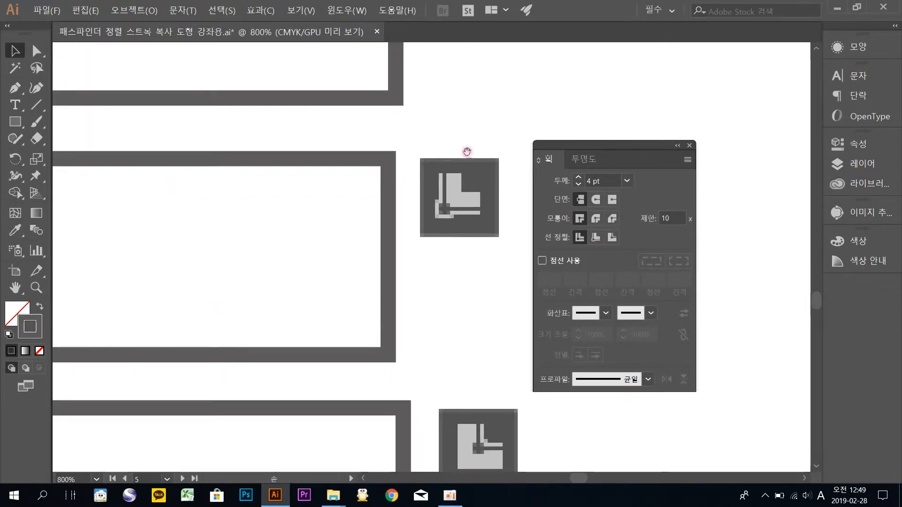
left_click_drag(395, 125, 396, 310)
left_click_drag(437, 218, 392, 322)
left_click_drag(388, 381, 154, 92)
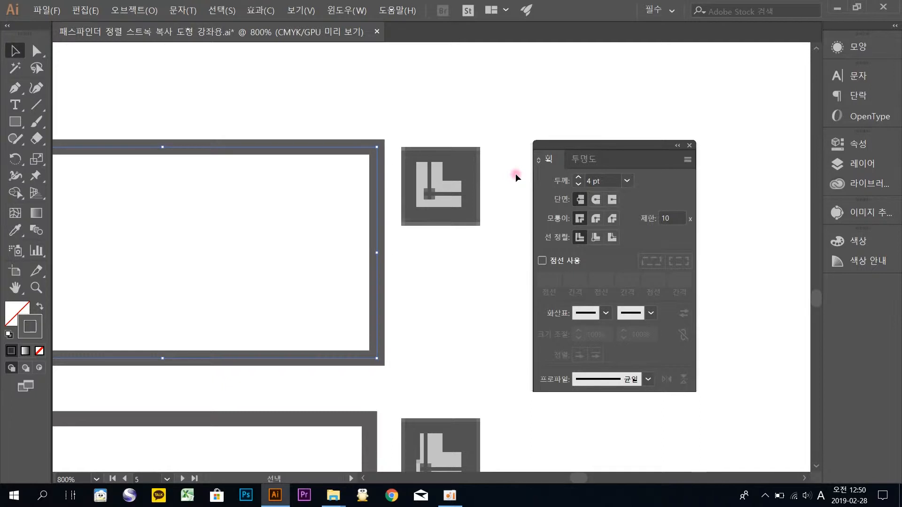
left_click(449, 113)
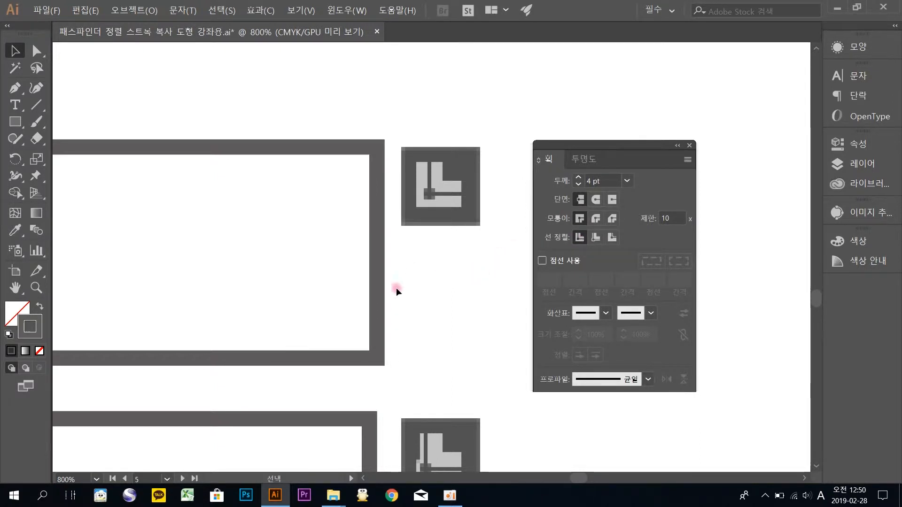
Select the middle sample rectangle to examine its stroke alignment and compare it with that of the uppermost rectangle.
left_click_drag(393, 378, 405, 210)
left_click_drag(427, 298, 459, 239)
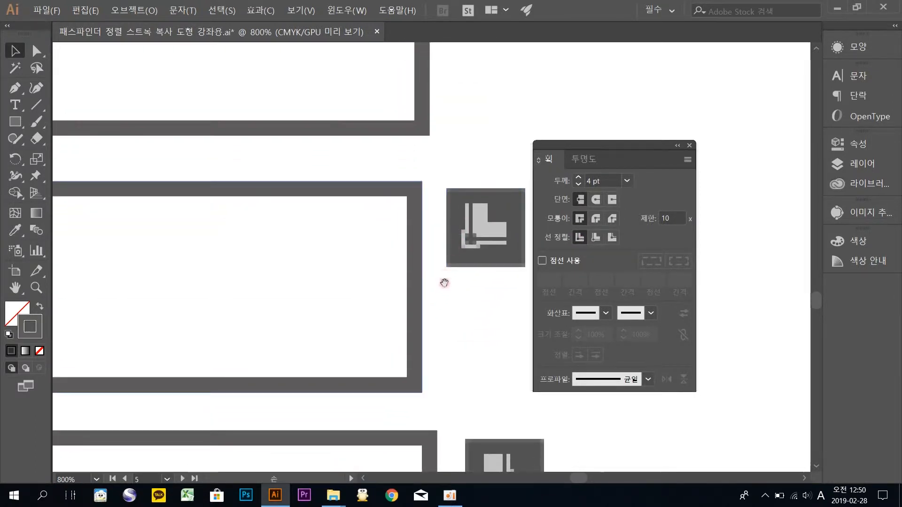
left_click_drag(445, 275, 422, 263)
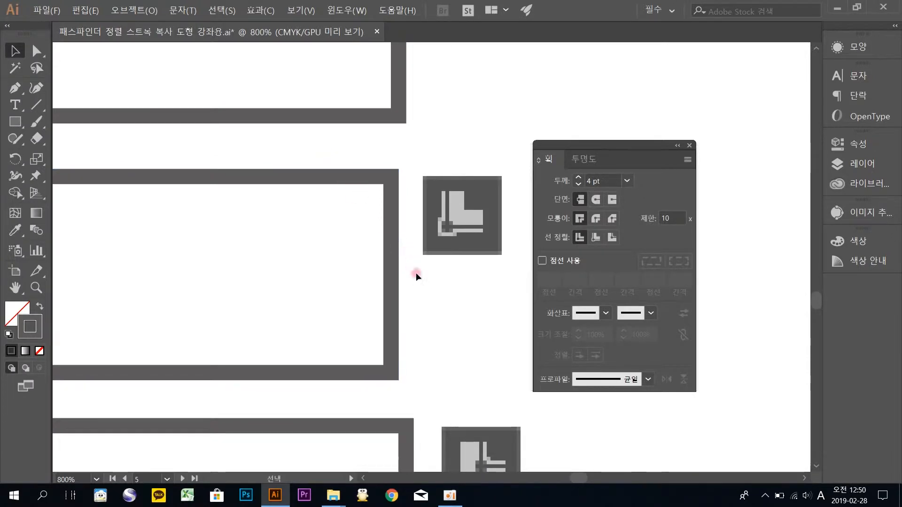
mouse_move(413, 342)
left_mouse_down()
mouse_move(231, 165)
mouse_move(173, 143)
left_mouse_up()
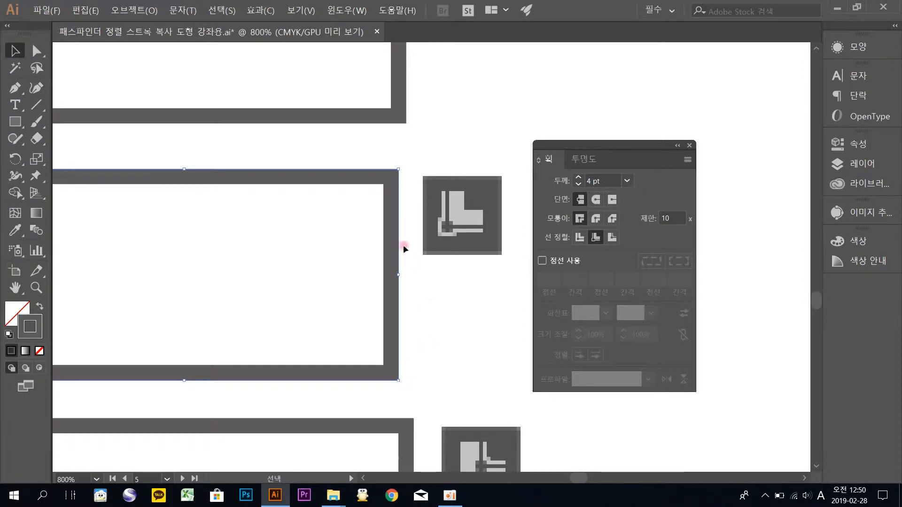
scroll(403, 247, "up", 2)
left_click(382, 161)
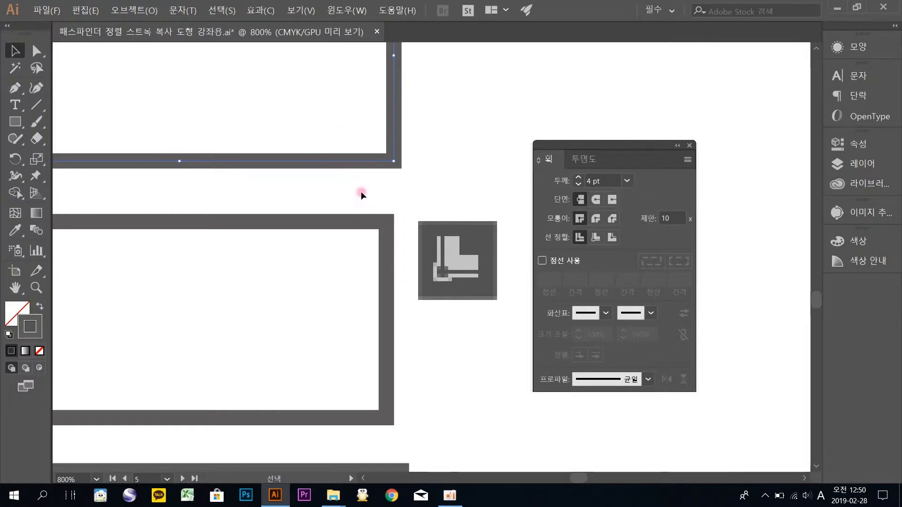
left_click_drag(298, 192, 407, 287)
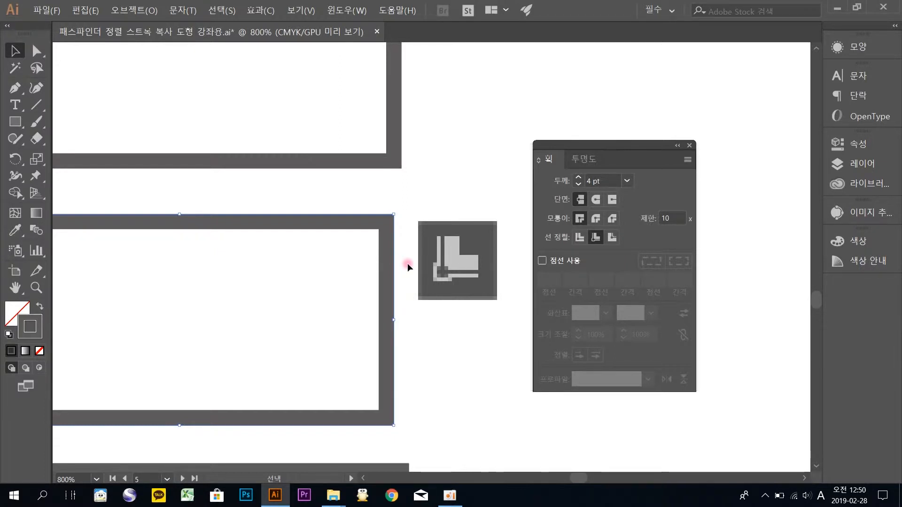
Select the lowest sample rectangle to examine its stroke alignment, compare it with the middle one, and clear the selection.
key("space")
left_click_drag(446, 371, 445, 155)
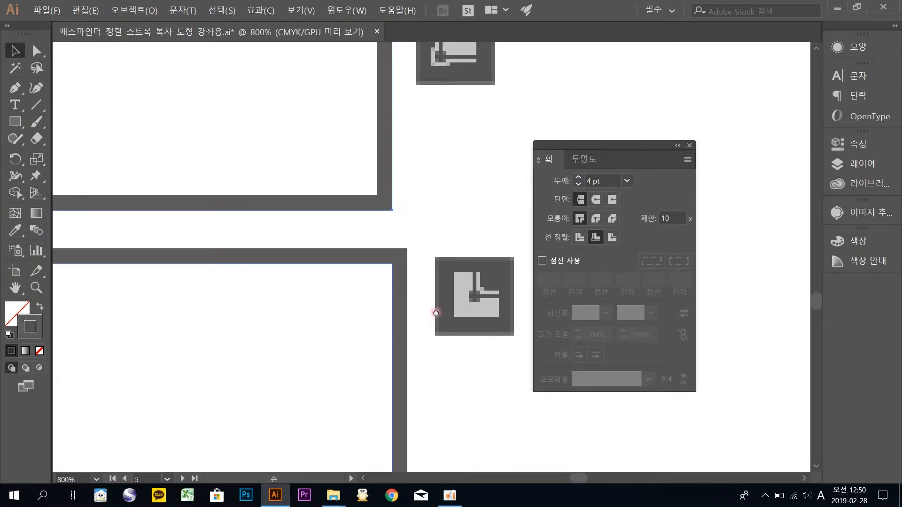
left_click_drag(436, 313, 397, 258)
mouse_move(381, 305)
left_mouse_down()
mouse_move(358, 269)
mouse_move(239, 176)
left_mouse_up()
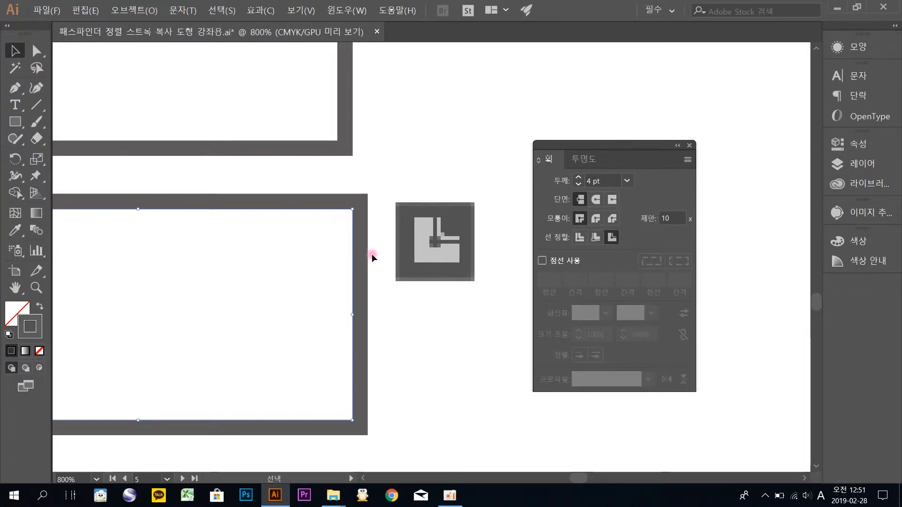
mouse_move(381, 152)
left_mouse_down()
mouse_move(407, 228)
mouse_move(260, 143)
left_mouse_up()
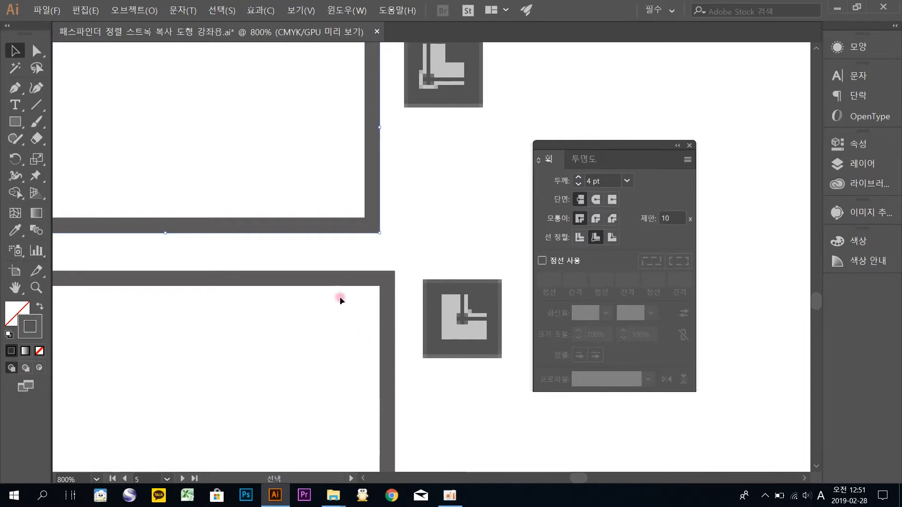
mouse_move(364, 296)
left_mouse_down()
mouse_move(422, 376)
mouse_move(345, 249)
left_mouse_up()
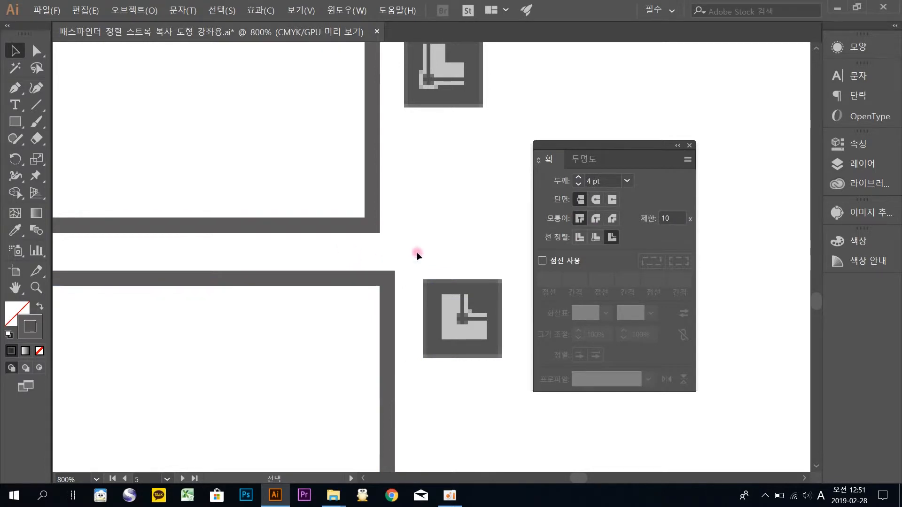
left_click_drag(415, 336, 303, 160)
left_click(430, 207)
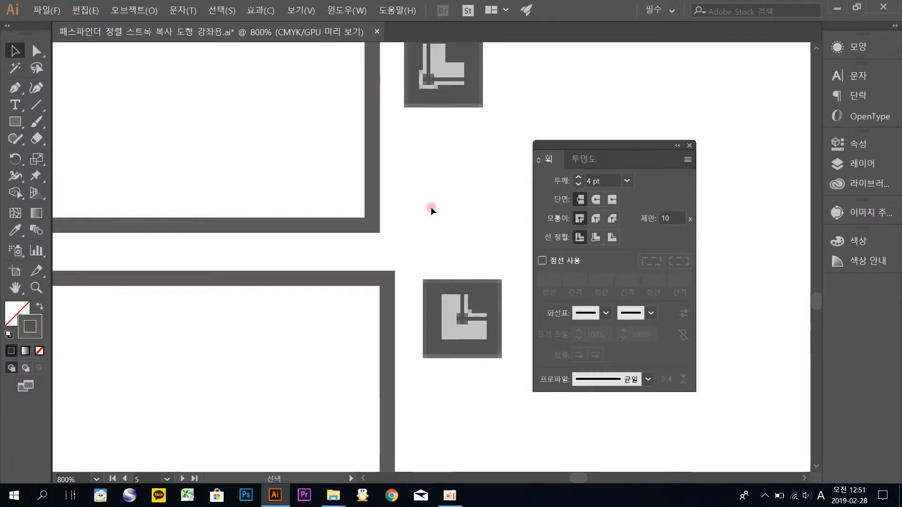
Turn on the dashed line option for the upper of the two long horizontal lines below the cap and corner samples.
key("ctrl+minus")
key("ctrl+minus")
key("ctrl+minus")
key("space")
left_click_drag(216, 163, 434, 274)
left_click_drag(261, 245, 382, 169)
left_click_drag(262, 209, 353, 216)
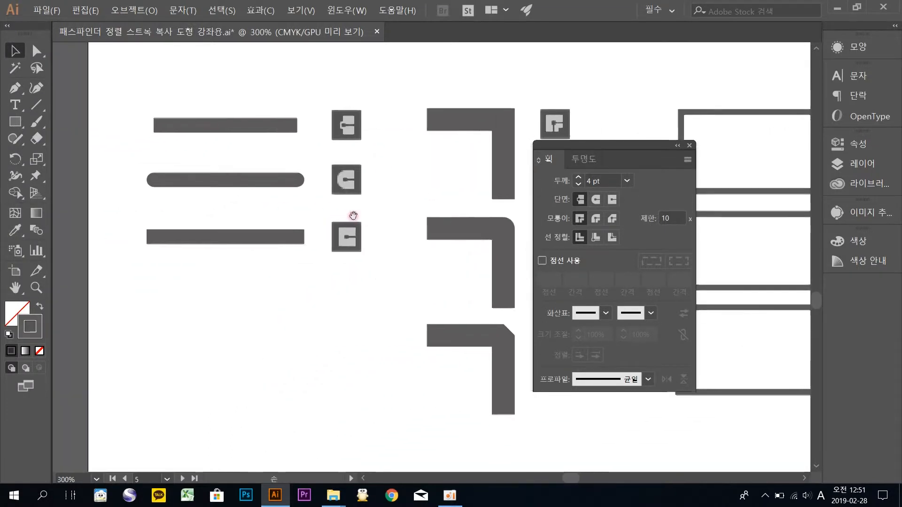
left_click_drag(423, 258, 368, 241)
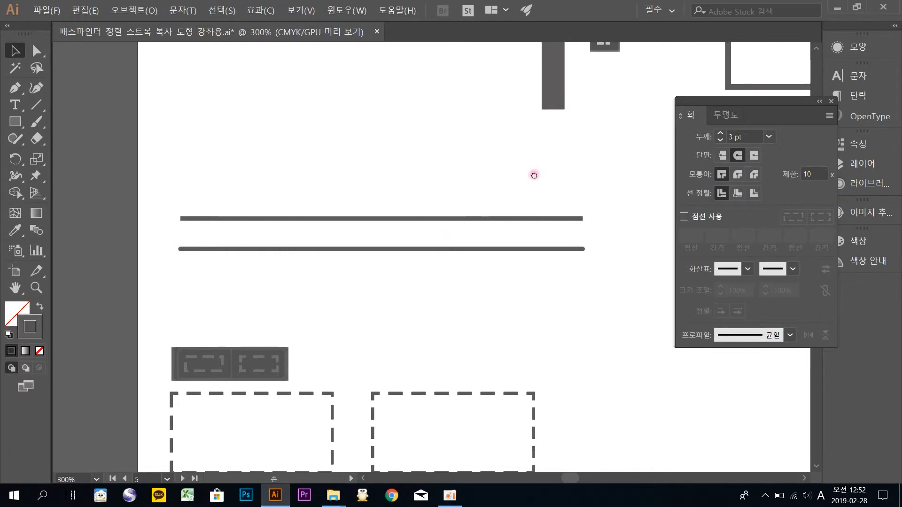
key("ctrl+plus")
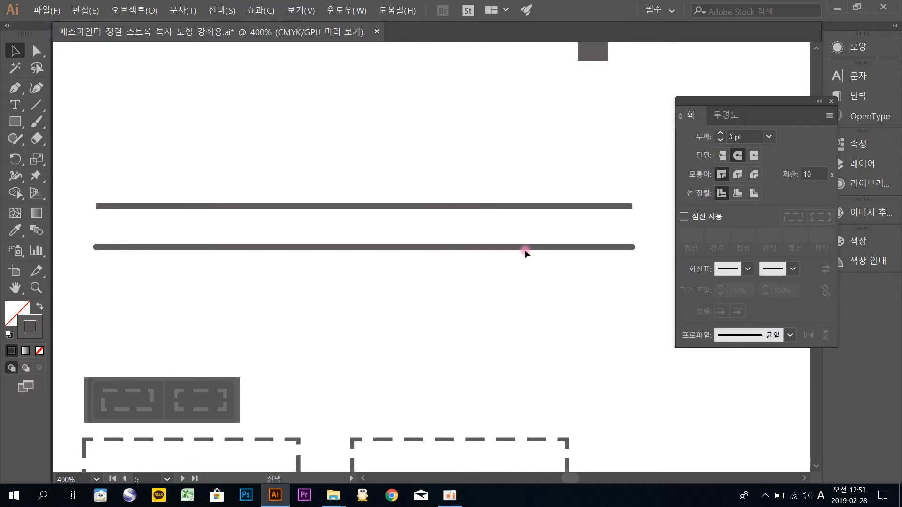
mouse_move(75, 177)
left_mouse_down()
mouse_move(138, 200)
mouse_move(567, 239)
mouse_move(648, 223)
left_mouse_up()
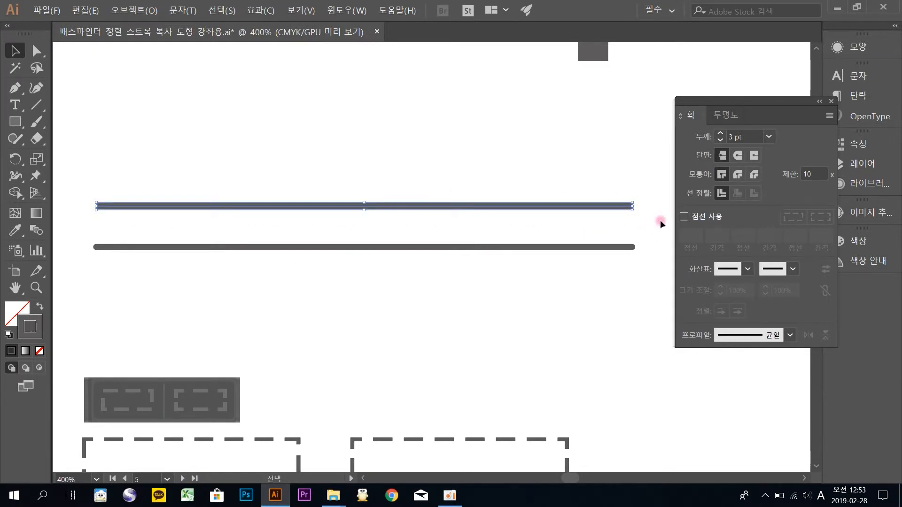
left_click(684, 217)
left_click(694, 236)
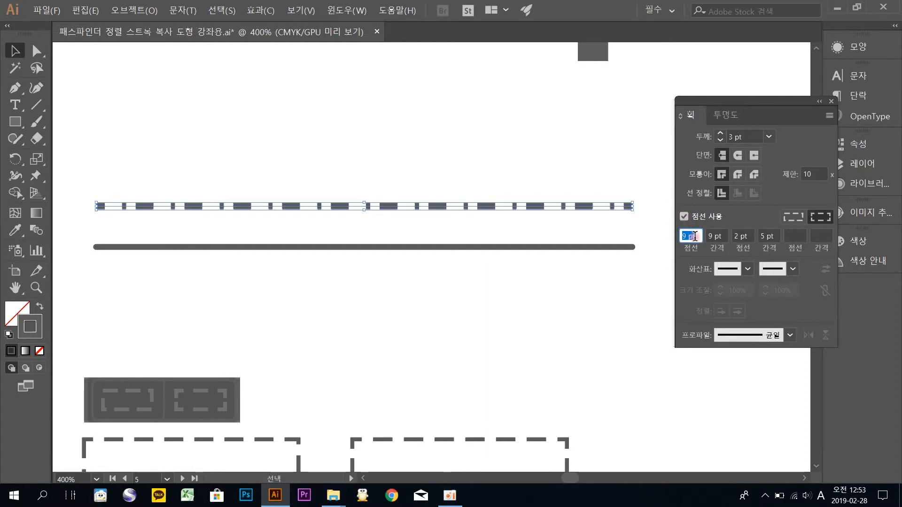
Clear the second dash and second gap values of the upper line so only one dash-gap pair remains.
left_click(747, 236)
left_click(748, 236)
key("BackSpace")
left_click(770, 236)
key("BackSpace")
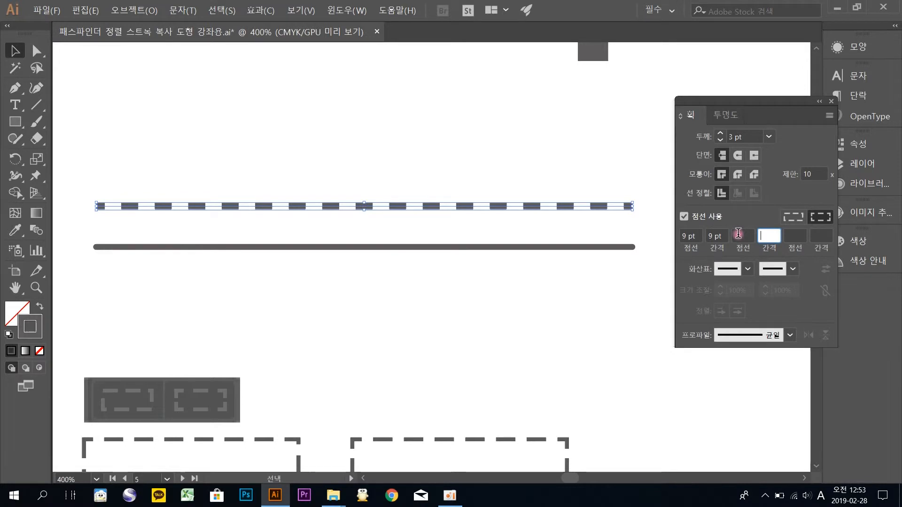
left_click(725, 215)
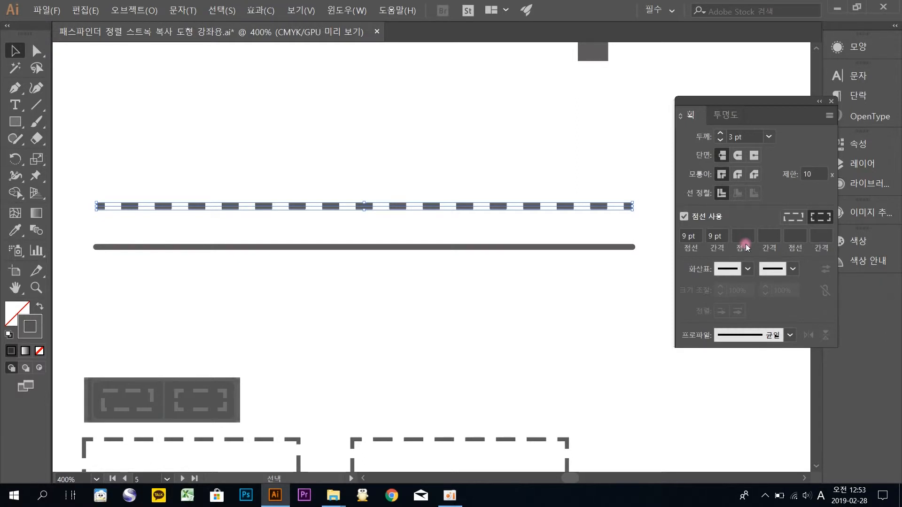
Set the upper line's dash to 10 pt and its gap to 15 pt, and deselect the line.
left_click(689, 235)
type("10")
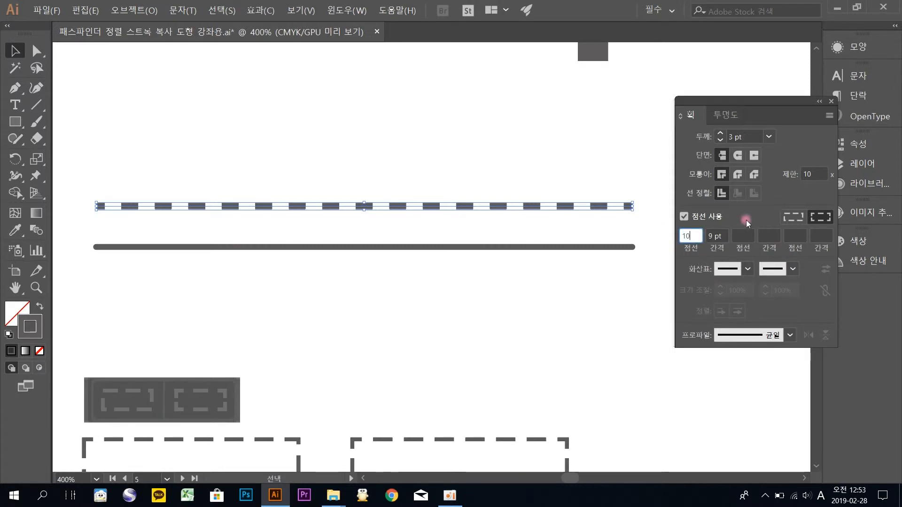
key("Tab")
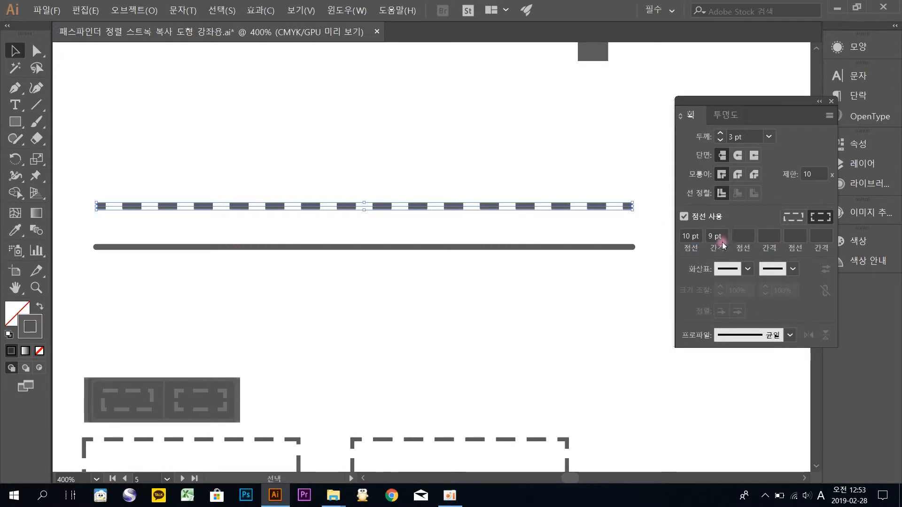
type("15")
left_click(766, 217)
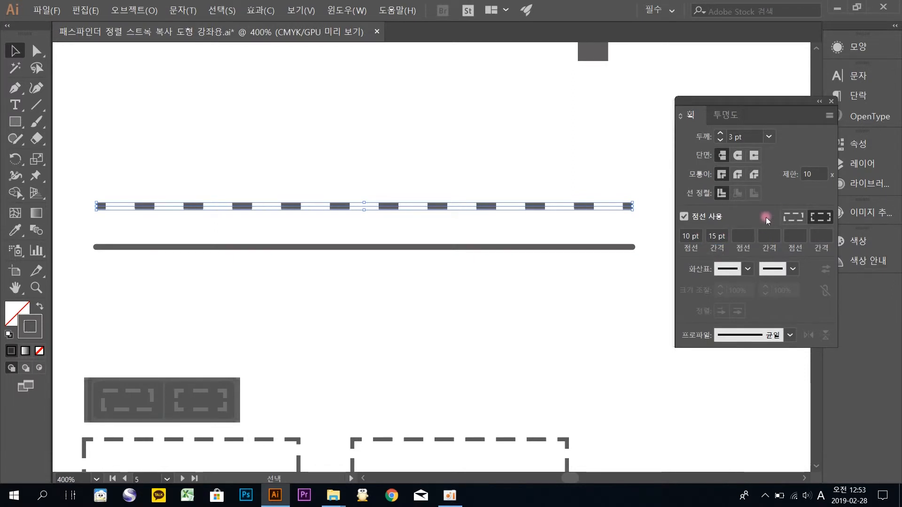
left_click(277, 216)
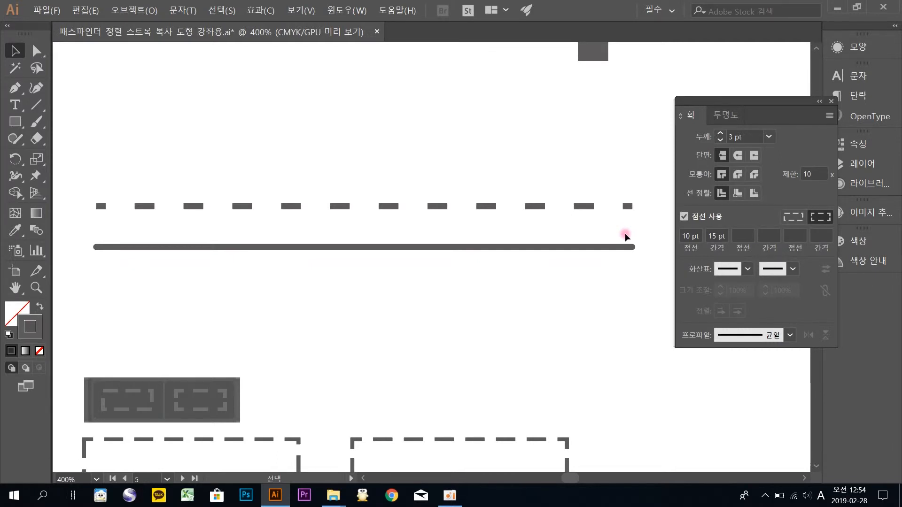
Give the upper dashed line round caps and deselect it.
left_click(538, 205)
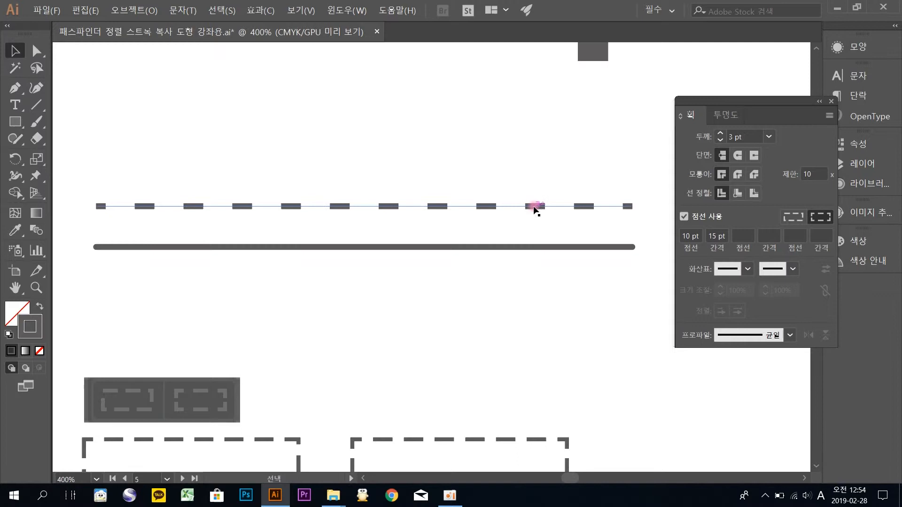
left_click(738, 159)
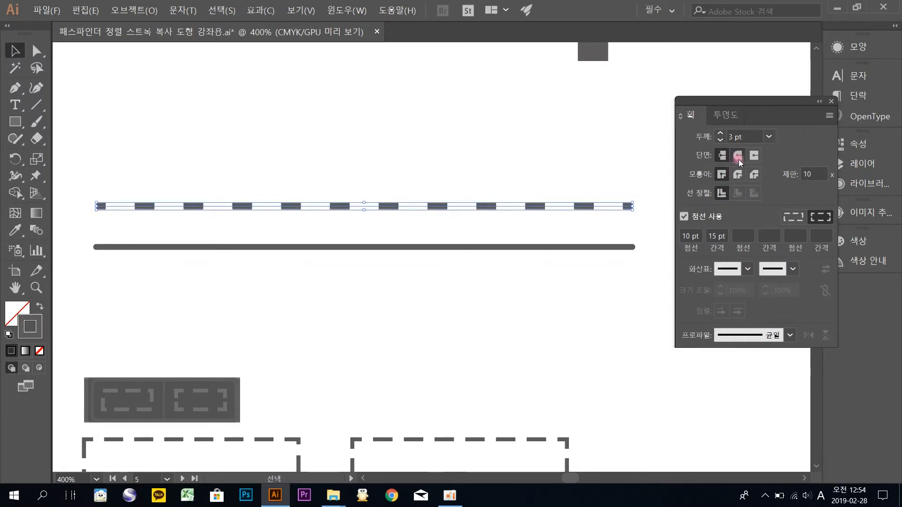
left_click(565, 232)
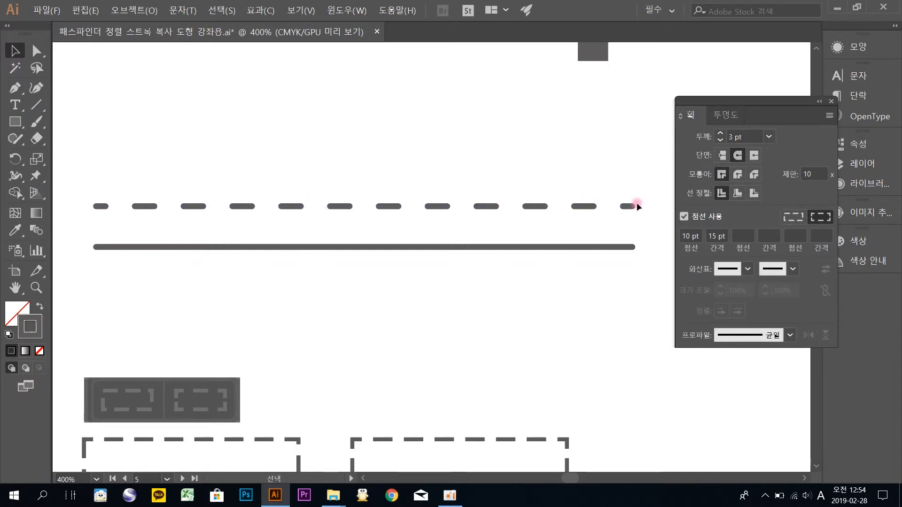
Select the lower long horizontal line and turn on its dashed line option.
left_click_drag(644, 220, 89, 188)
left_click(89, 188)
left_click(299, 245)
left_click(557, 258)
left_click_drag(661, 274, 94, 236)
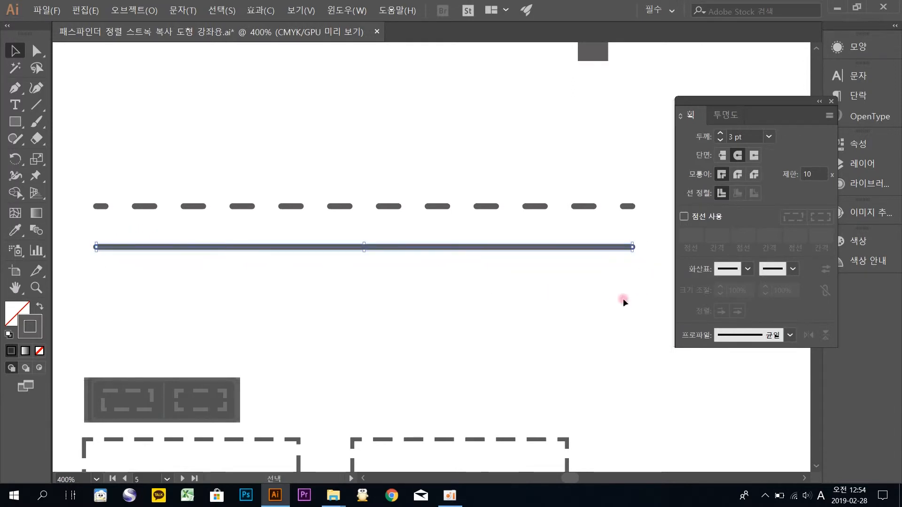
left_click(682, 216)
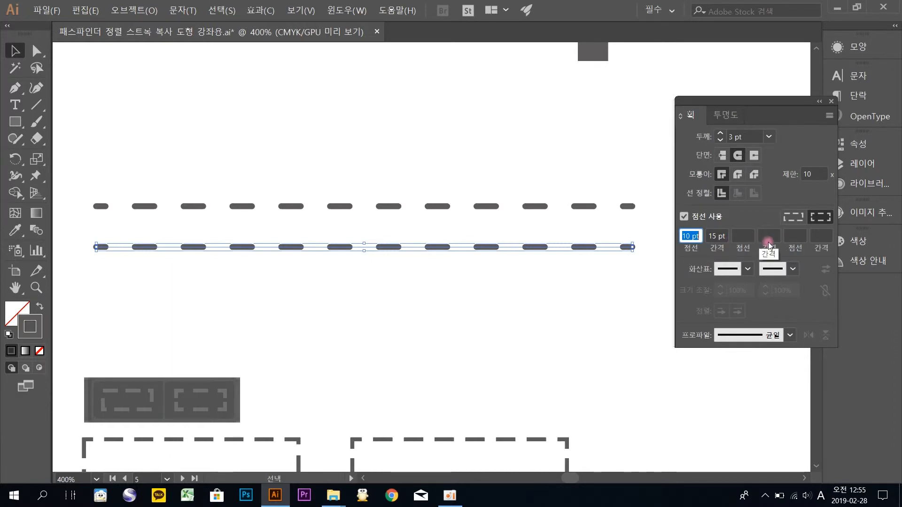
Add a second dash of 3 pt and a second gap of 5 pt to the lower line's pattern, and deselect it.
left_click(743, 235)
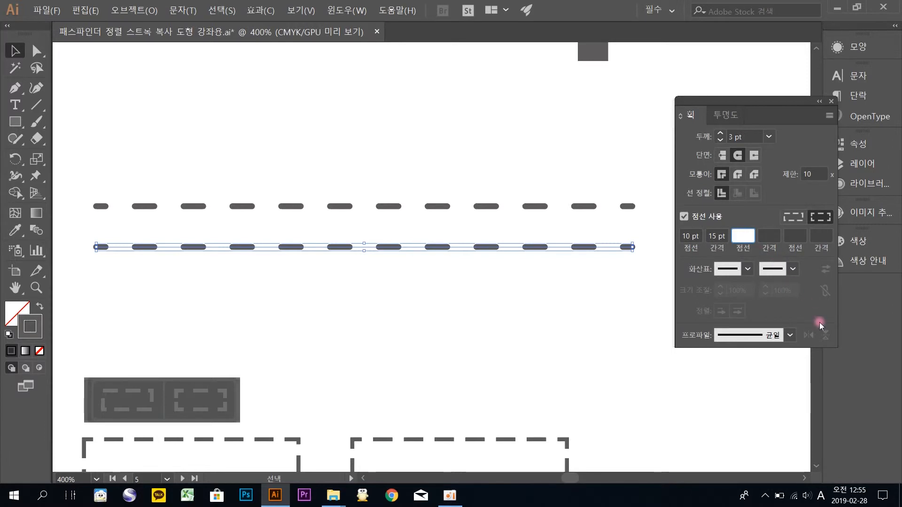
type("3")
left_click(772, 236)
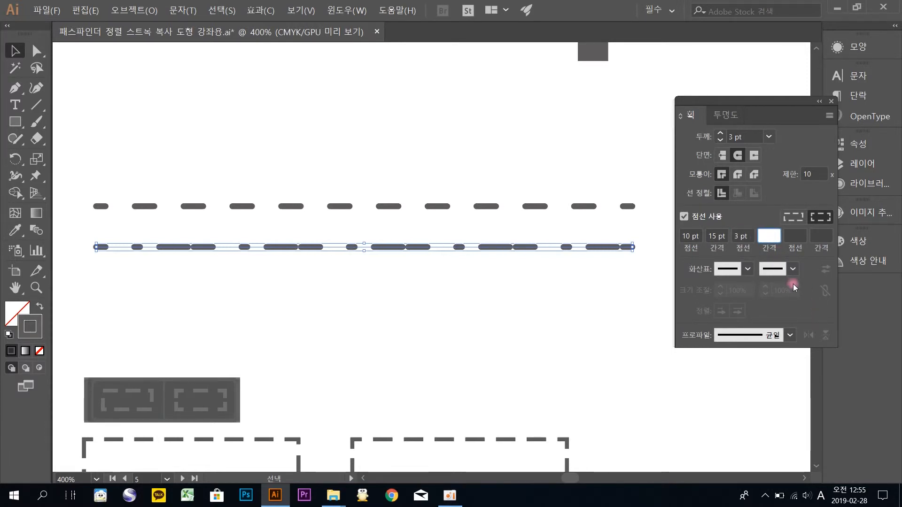
type("5")
key("Return")
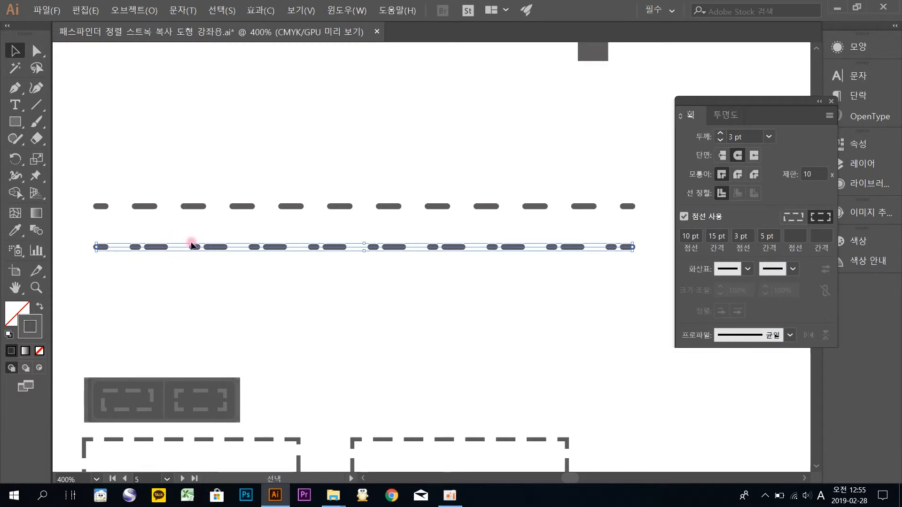
left_click(185, 256)
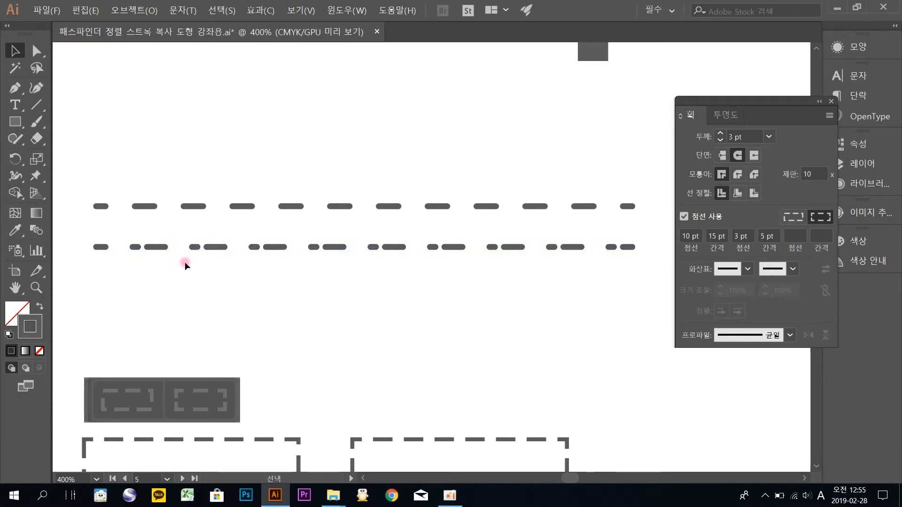
left_click_drag(173, 262, 644, 238)
left_click(642, 283)
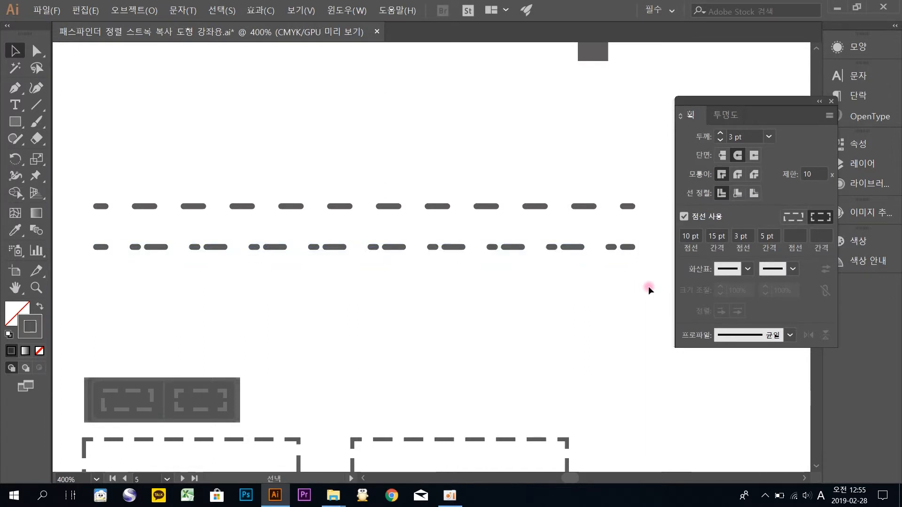
Compare how the dashes meet the corners on the two dashed sample rectangles, and bring the arrow samples into view.
scroll(597, 264, "down", 5)
scroll(595, 267, "up", 2)
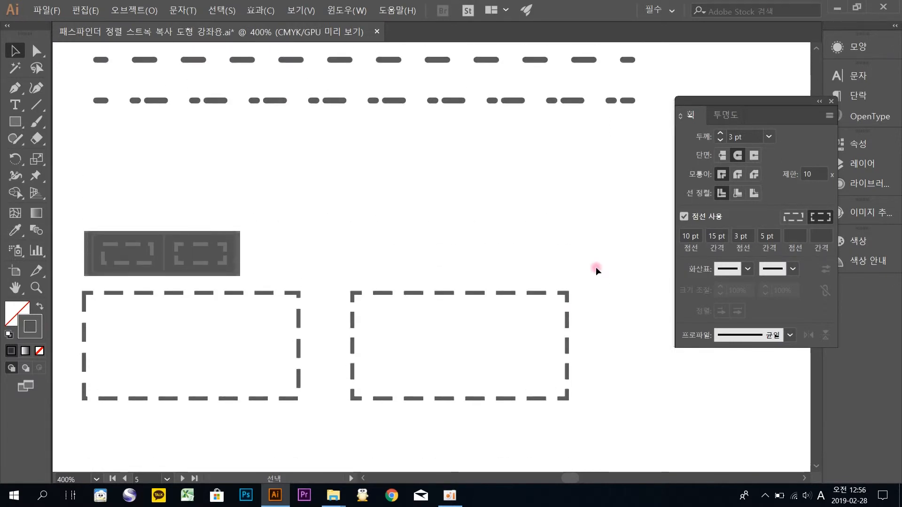
scroll(541, 266, "down", 3)
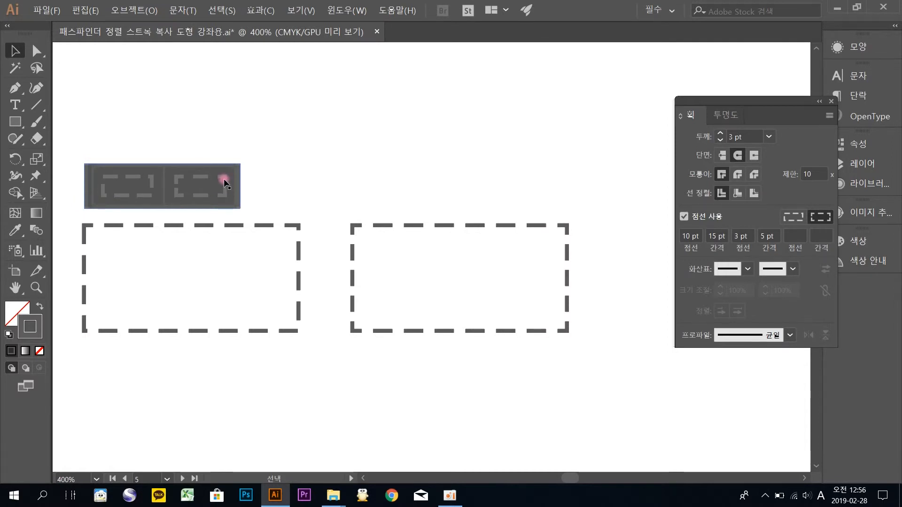
left_click(259, 198)
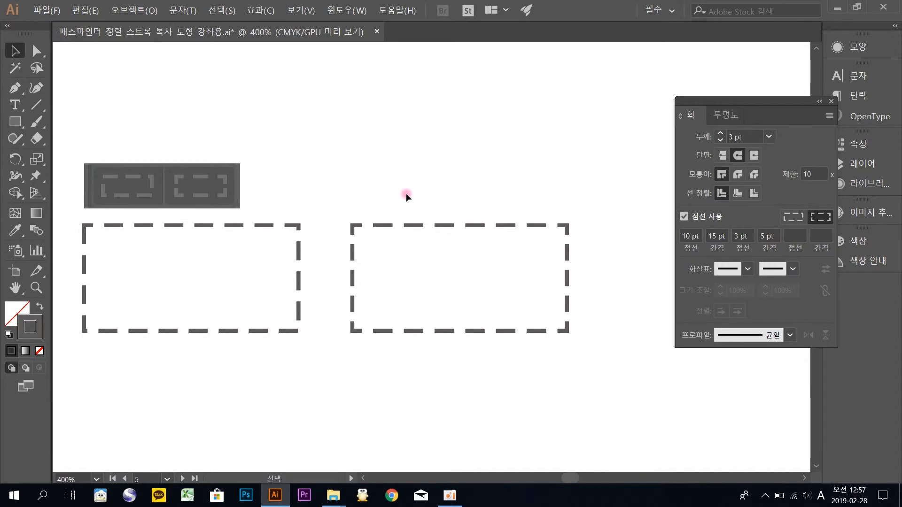
scroll(406, 193, "down", 10)
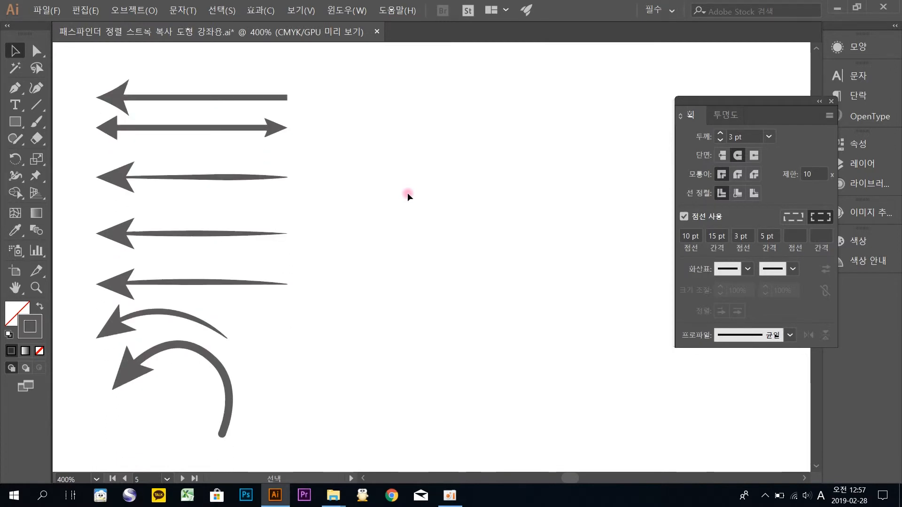
Draw a horizontal line with the Line Segment tool in the empty area beside the arrow samples and turn off its dashed stroke.
scroll(407, 193, "up", 1)
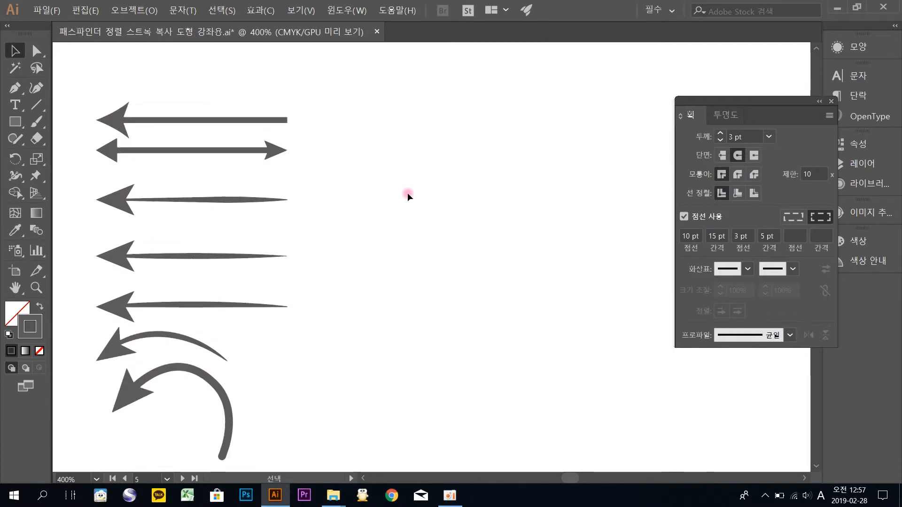
left_click(42, 104)
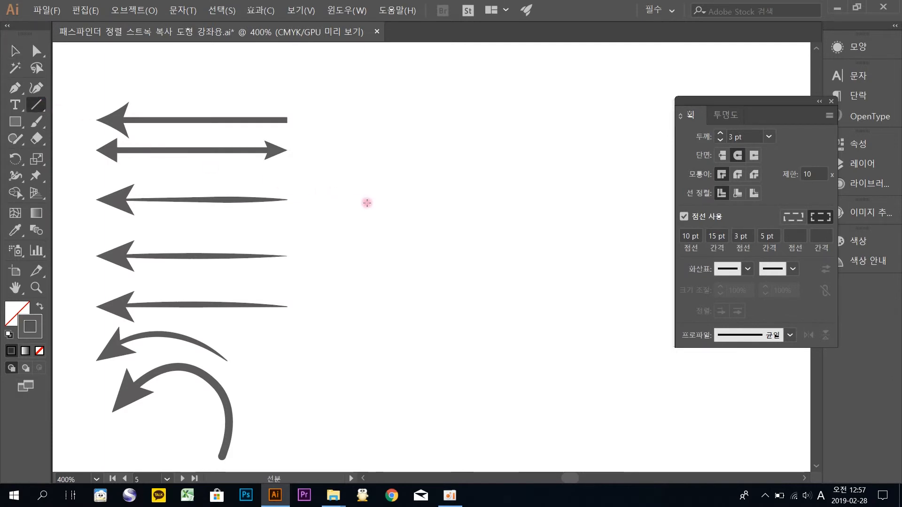
left_click_drag(361, 198, 547, 234)
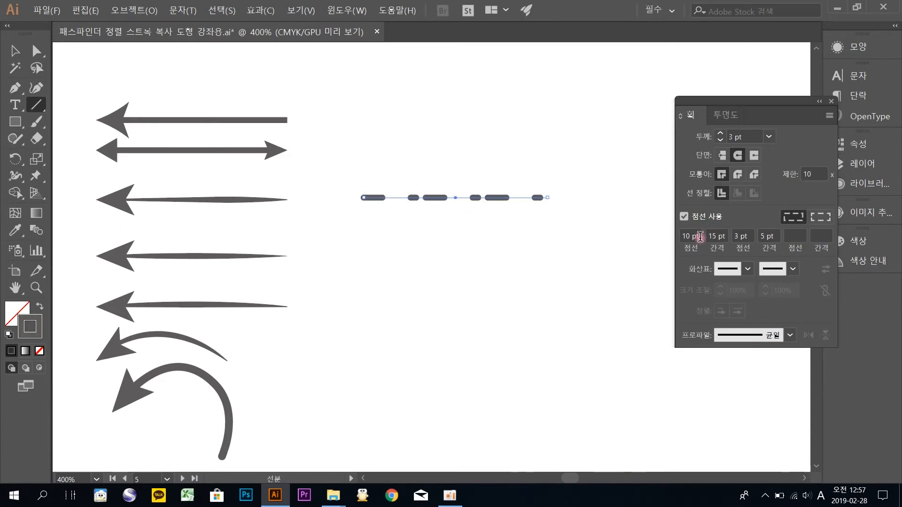
left_click(685, 216)
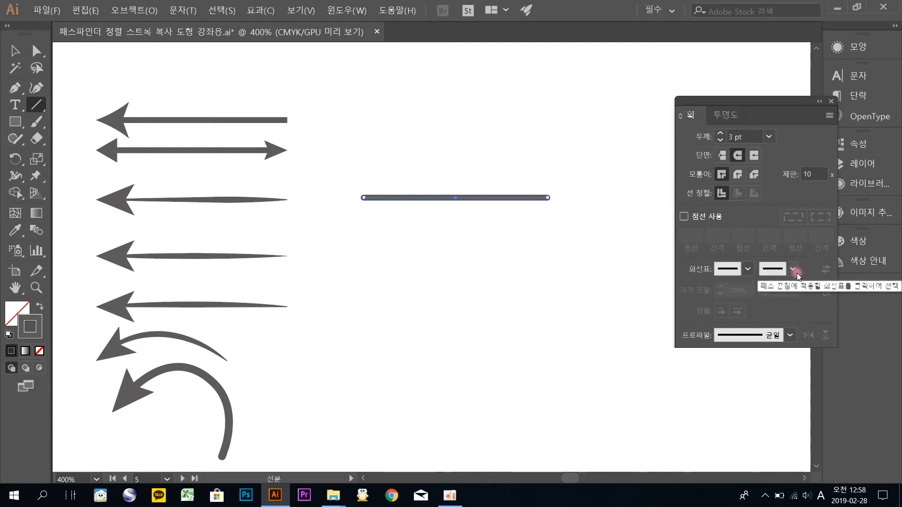
Browse the start arrowhead styles and apply Arrow 5 (화살표 5) to the start of the new line.
left_click(748, 270)
scroll(696, 336, "down", 5)
scroll(696, 336, "down", 1)
scroll(696, 335, "down", 3)
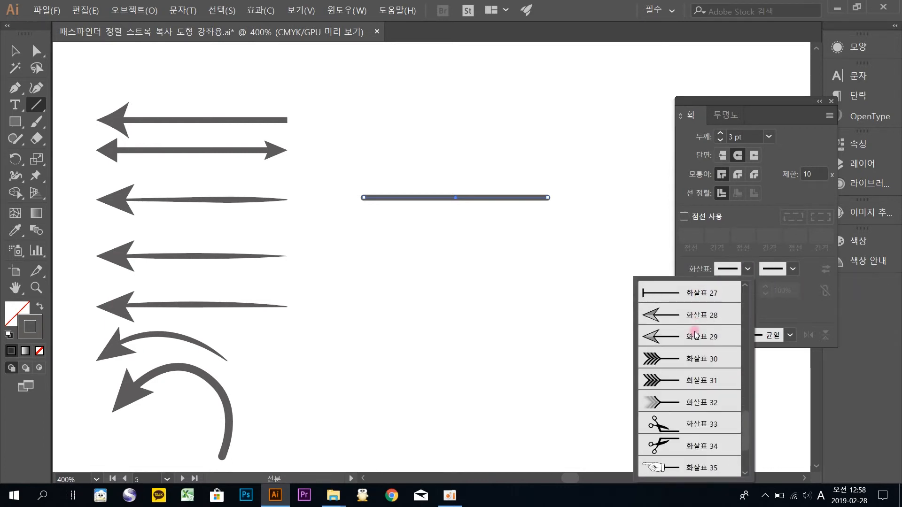
scroll(695, 335, "up", 5)
scroll(692, 318, "up", 2)
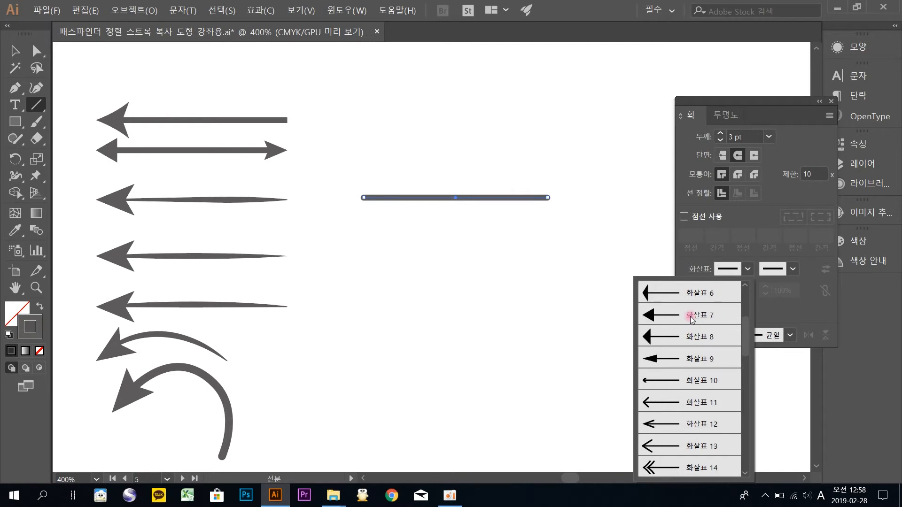
scroll(692, 318, "up", 1)
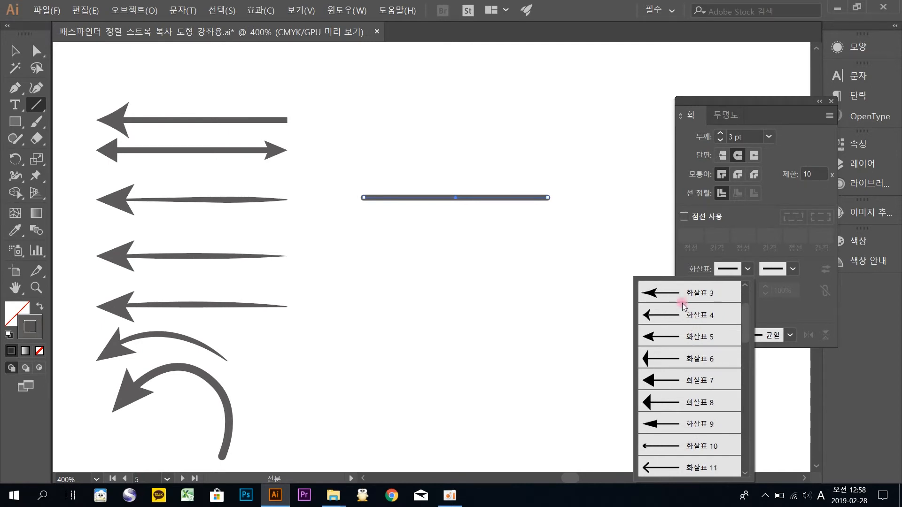
left_click(704, 337)
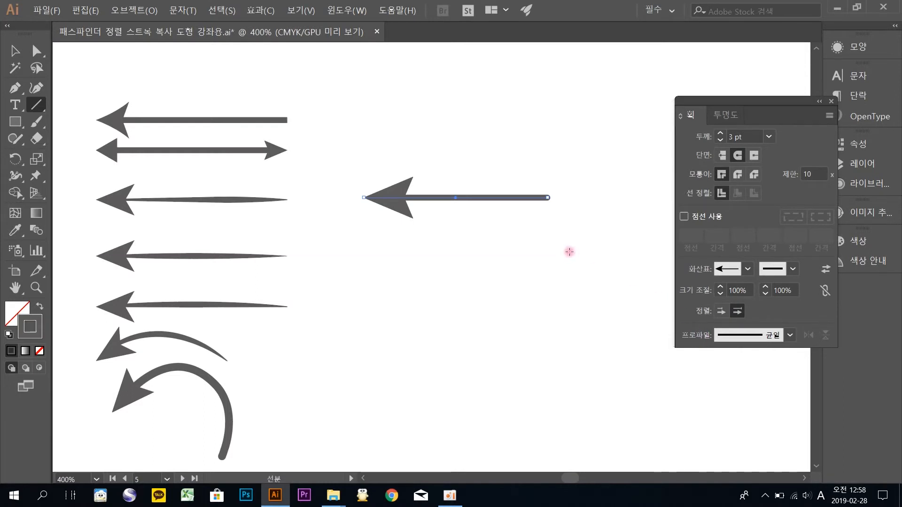
Select the new line and apply the Arrow 11 (화살표 11) arrowhead to its end.
key("v")
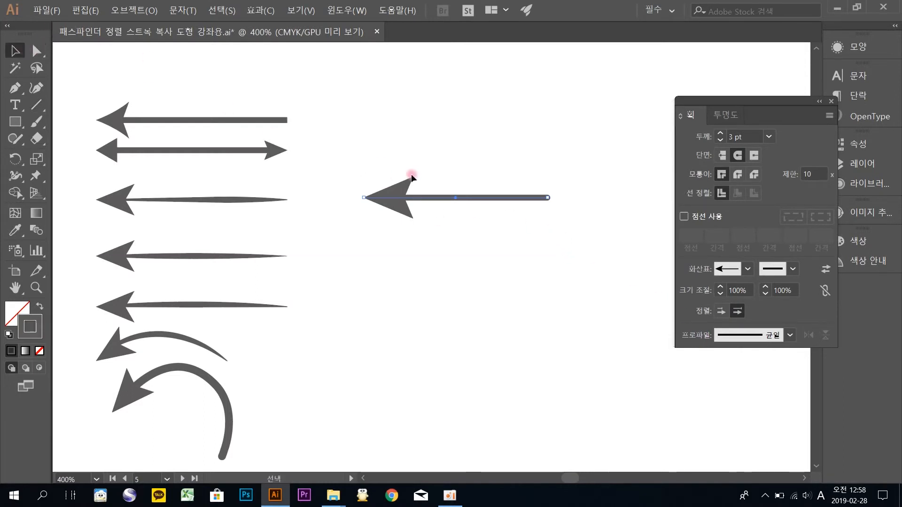
left_click(496, 252)
left_click_drag(584, 252, 322, 137)
left_click(793, 270)
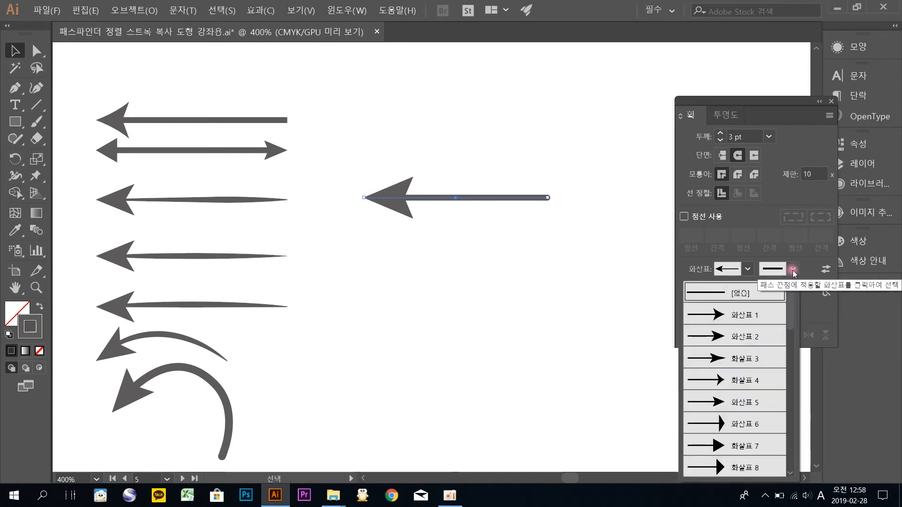
scroll(760, 350, "down", 2)
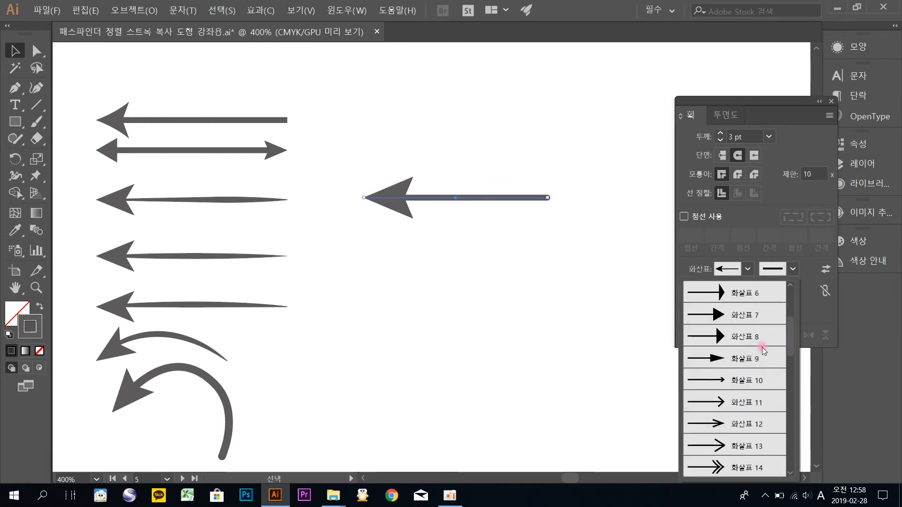
left_click(746, 404)
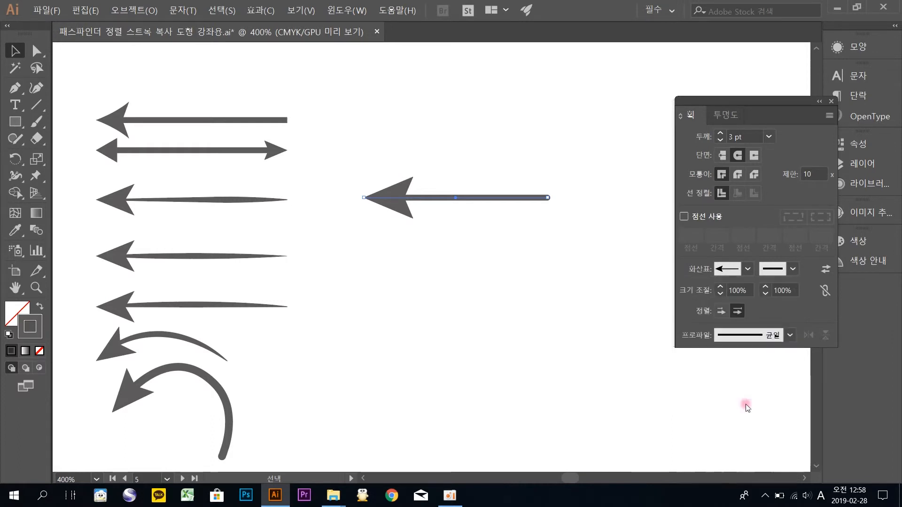
left_click_drag(596, 250, 465, 117)
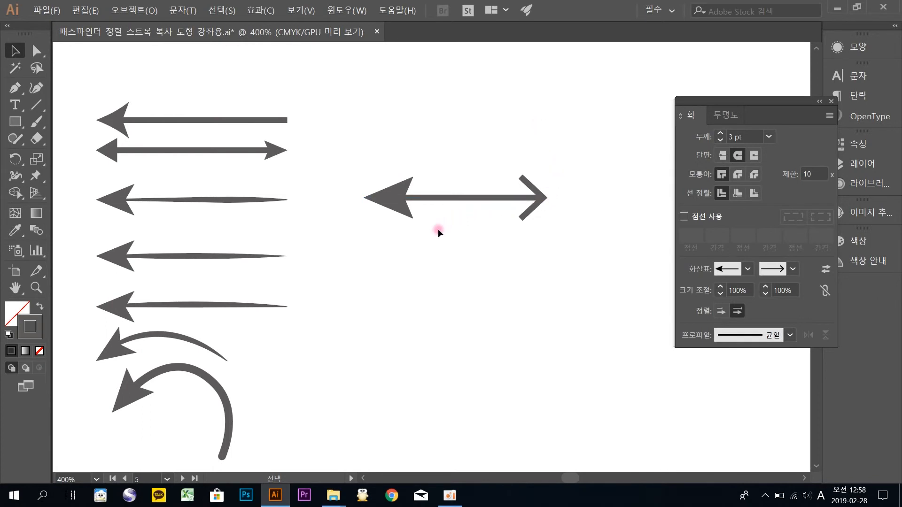
Scale the double-headed line's start arrowhead to 74% and align the arrowheads so their tips extend beyond the path ends.
left_click_drag(437, 227, 319, 151)
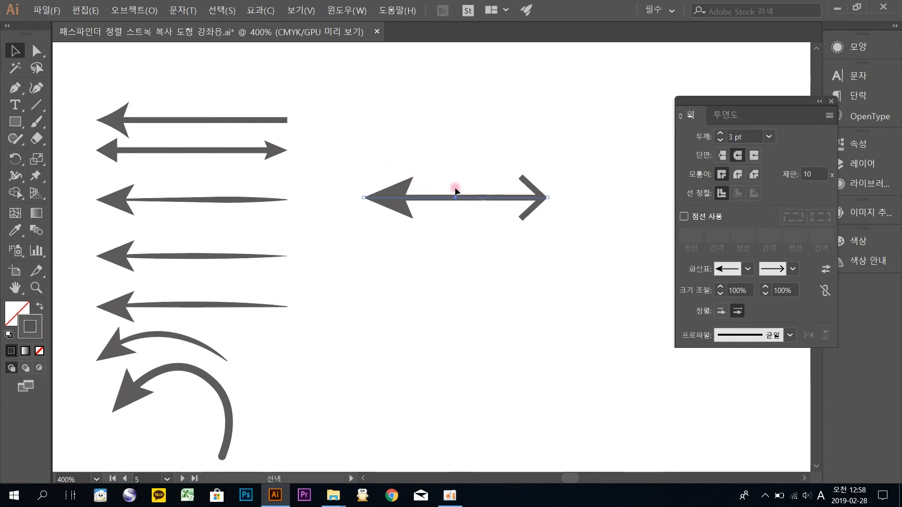
left_click(723, 293)
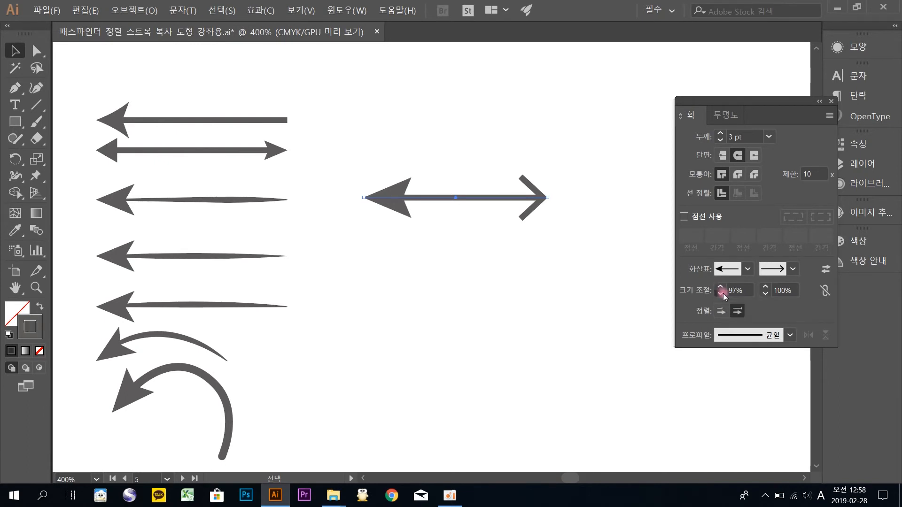
left_click_drag(723, 293, 722, 294)
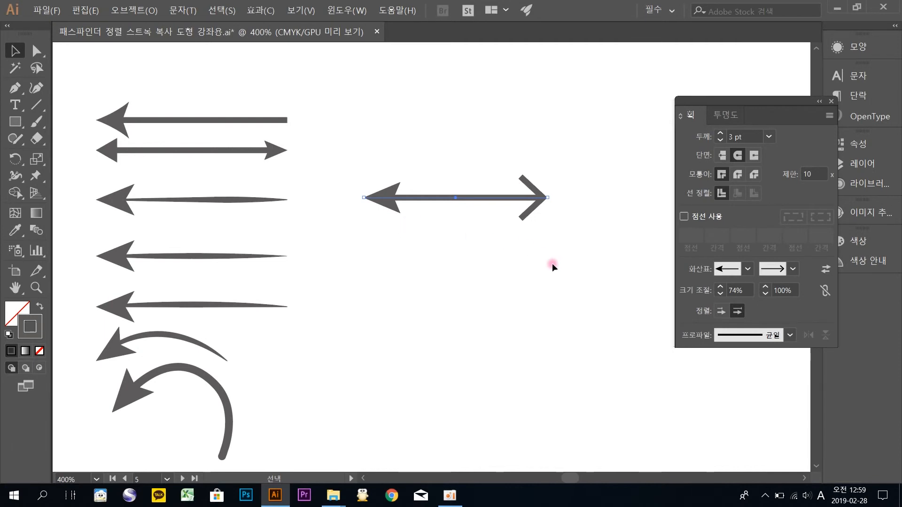
left_click(721, 311)
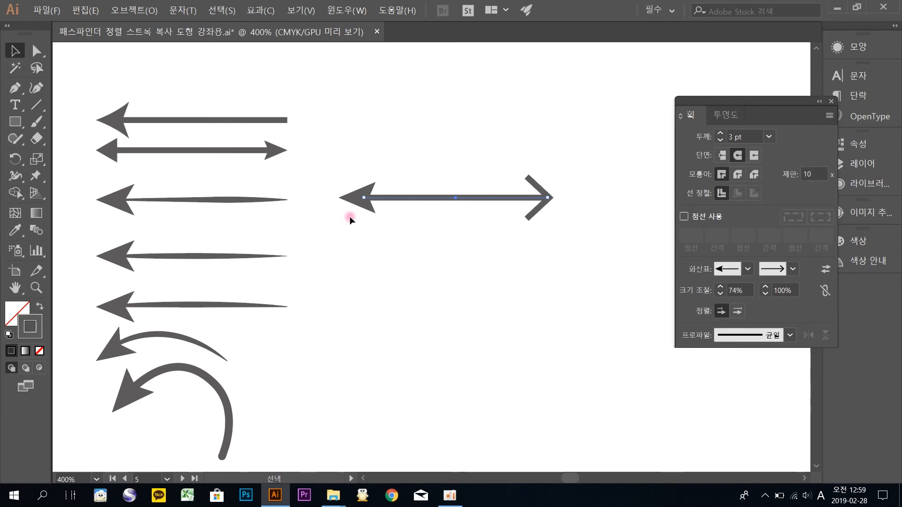
Remove the line's end arrowhead, apply Width Profile 5 (폭 프로파일 5) to its stroke, and deselect it.
left_click_drag(579, 289, 328, 104)
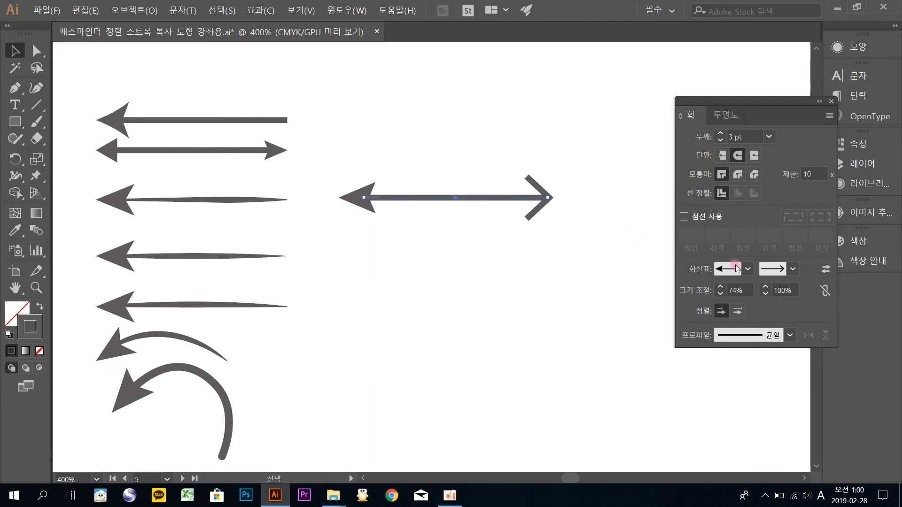
left_click(792, 269)
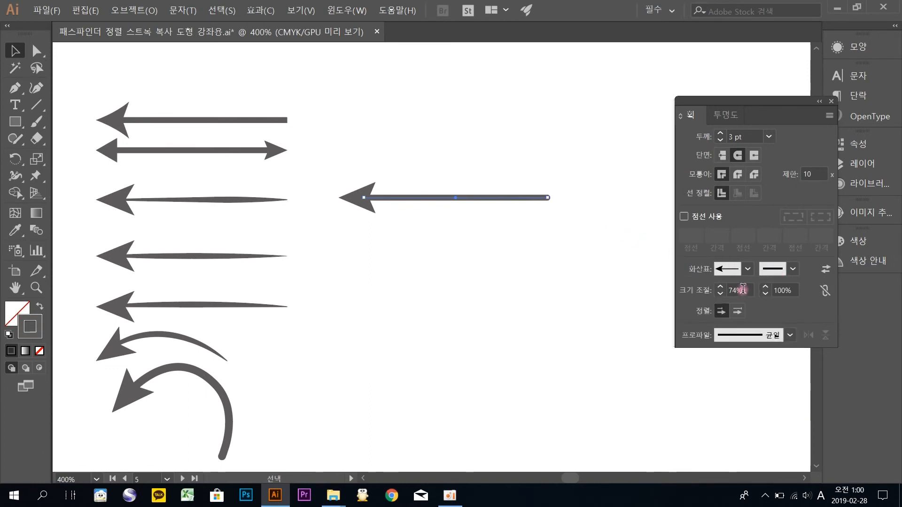
left_click(791, 336)
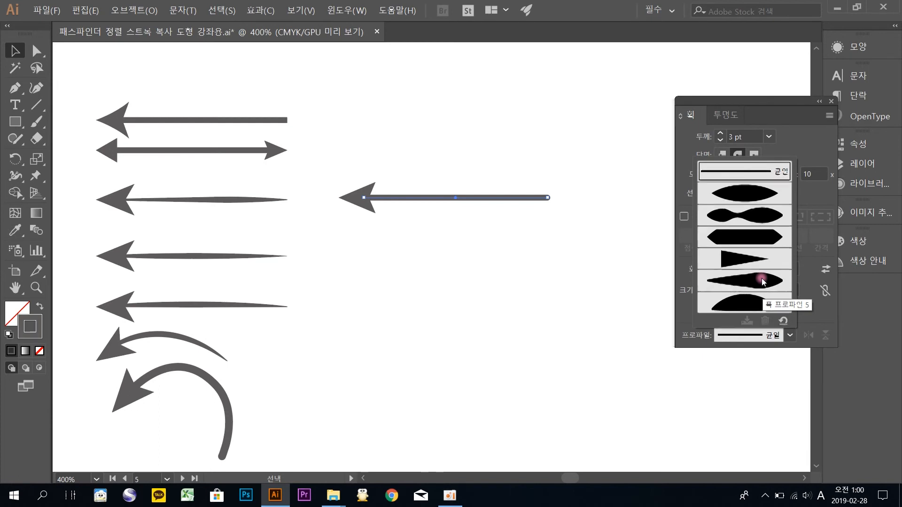
left_click(762, 282)
left_click(576, 218)
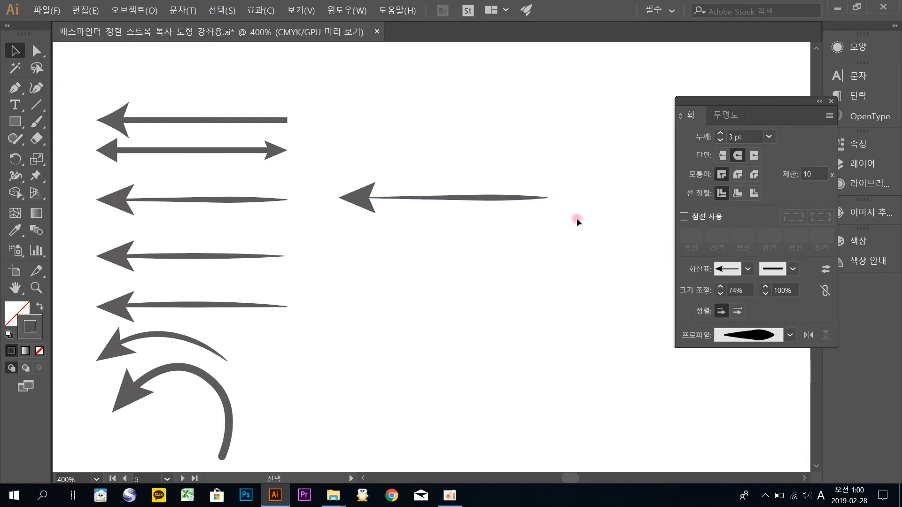
Draw an open arch-shaped curve of three anchor points below the tapered arrow with the Pen tool.
key("ctrl+=")
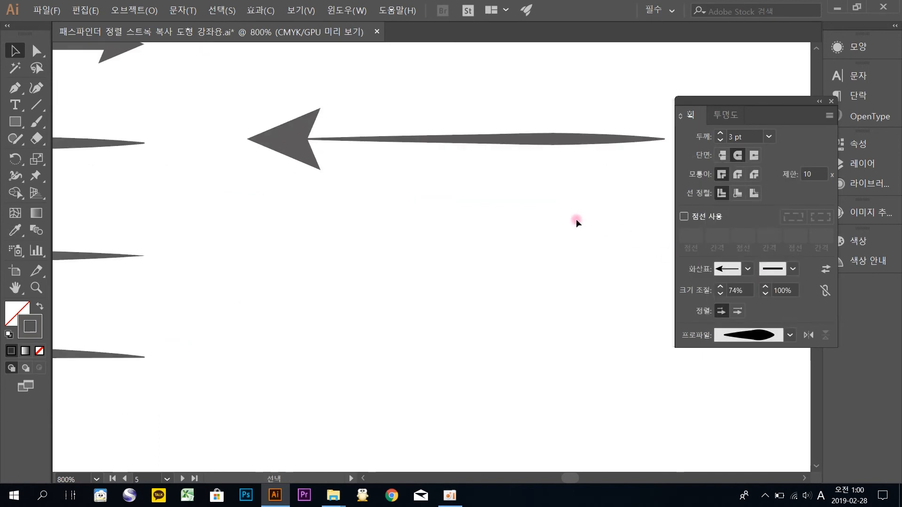
left_click_drag(575, 219, 449, 274)
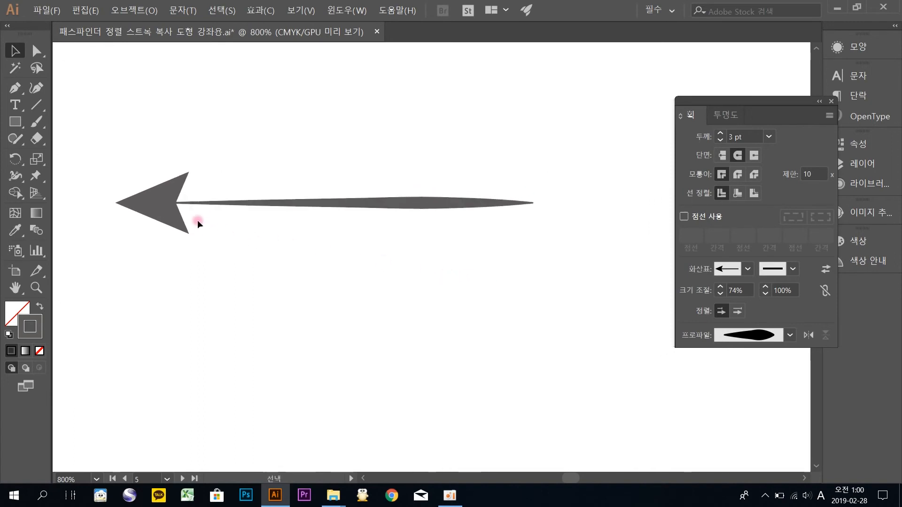
left_click(230, 219)
left_click(363, 193)
left_click(15, 87)
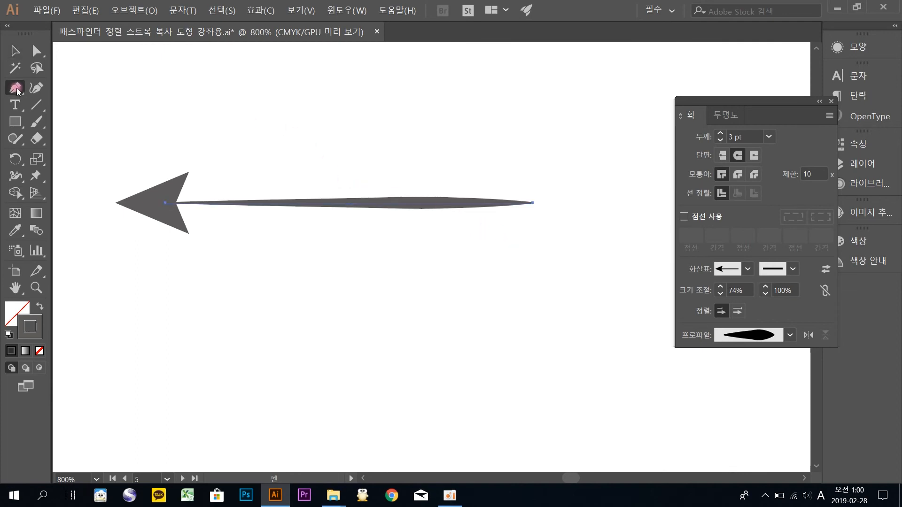
left_click_drag(318, 295, 324, 192)
left_click(198, 292)
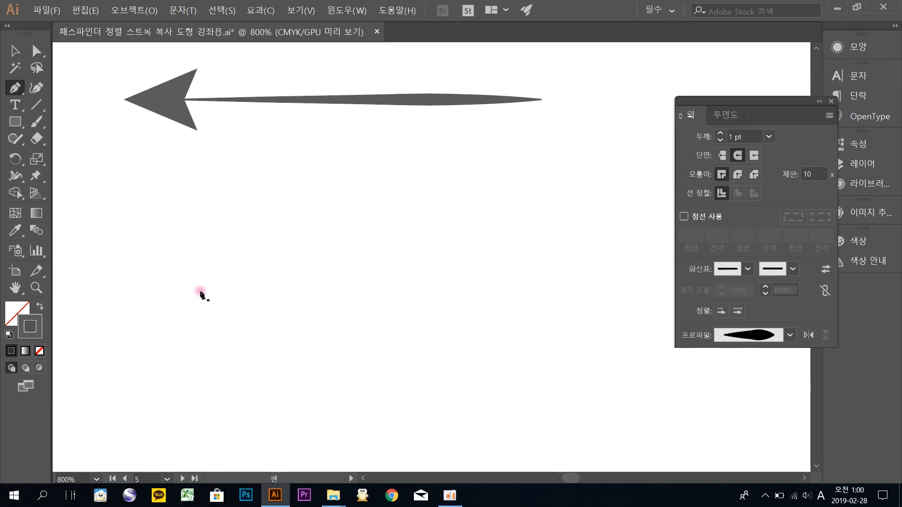
left_click_drag(371, 182, 534, 237)
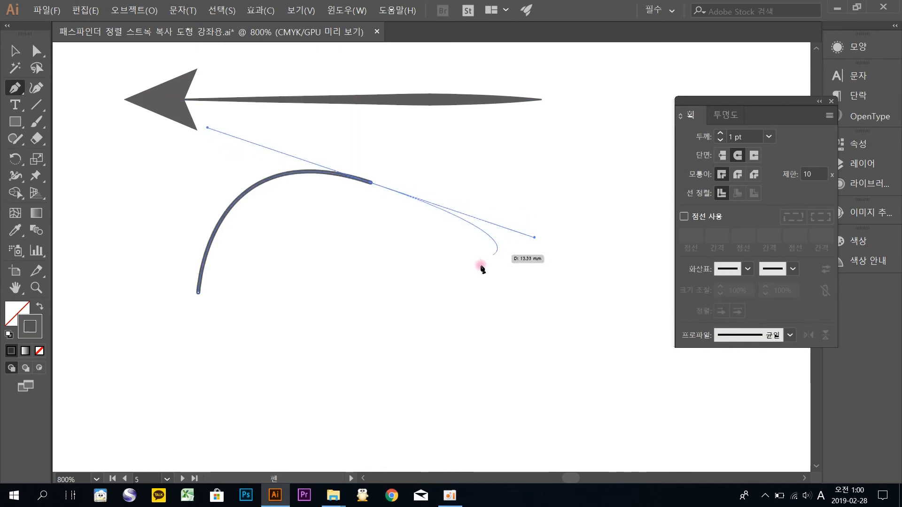
left_click(384, 376)
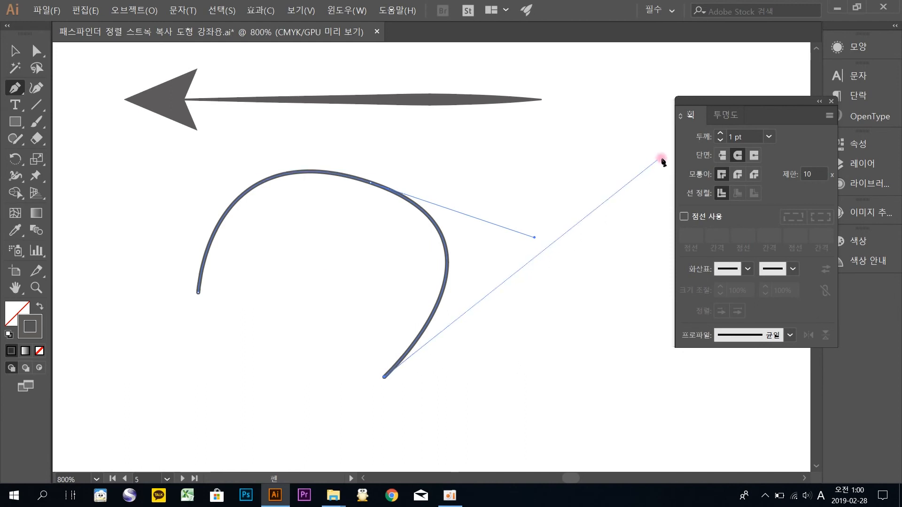
Set the curve's stroke weight to 4 pt and apply the Arrow 3 (화살표 3) arrowhead to its start.
left_click(748, 138)
type("4")
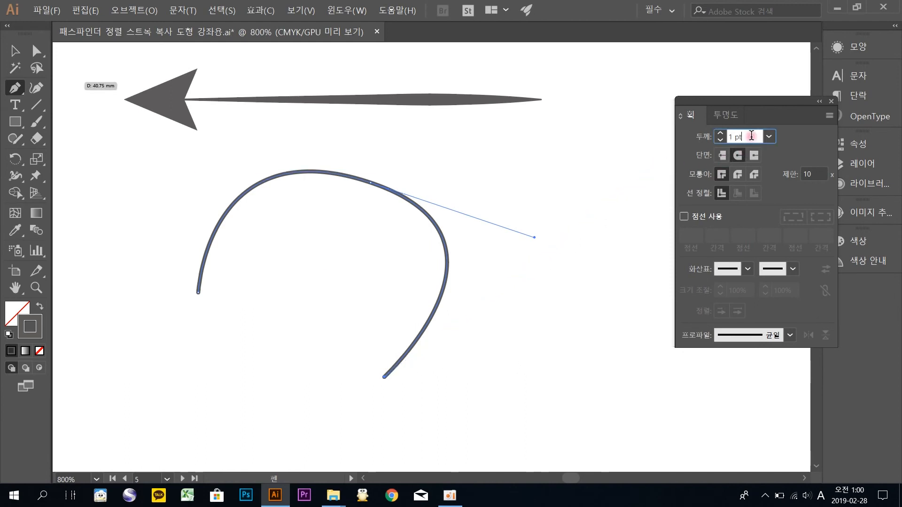
key("Return")
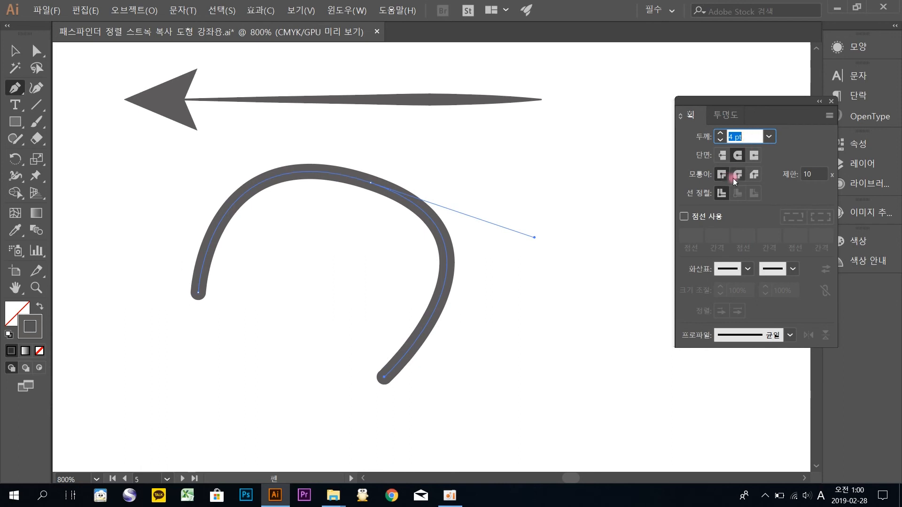
left_click(747, 269)
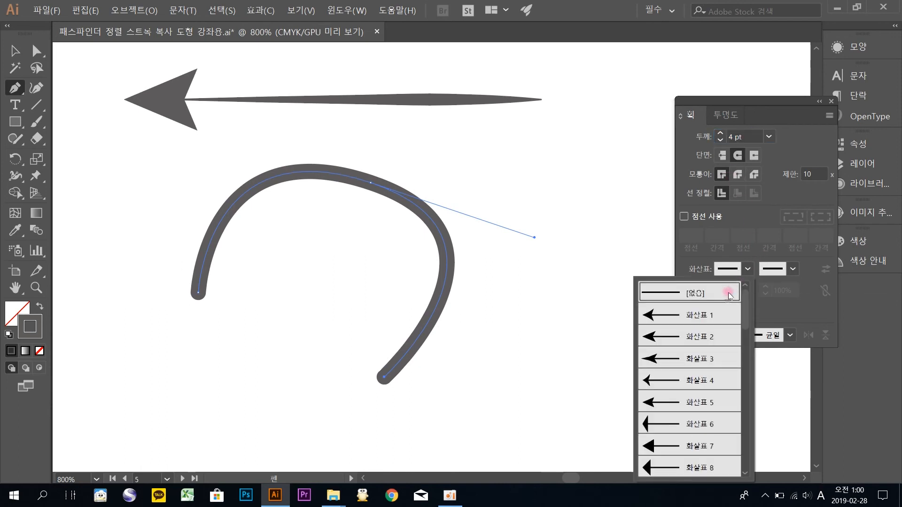
left_click(706, 363)
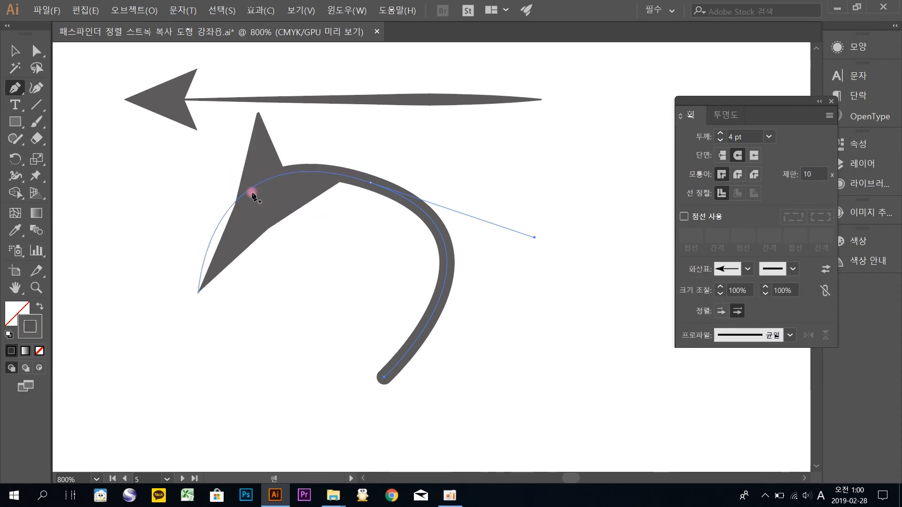
Scale the curve's start arrowhead to 37%, apply Width Profile 5 (폭 프로파일 5) to its stroke, and deselect it.
left_click(720, 296)
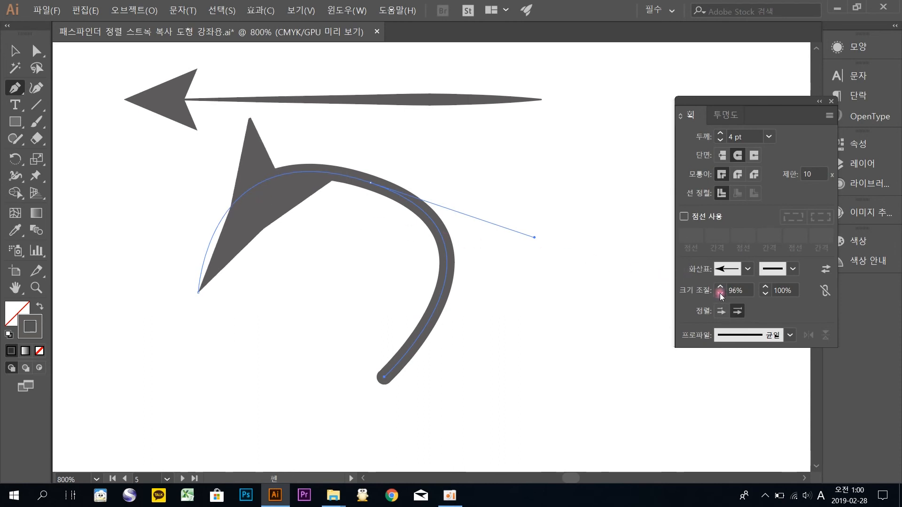
left_click_drag(719, 293, 720, 296)
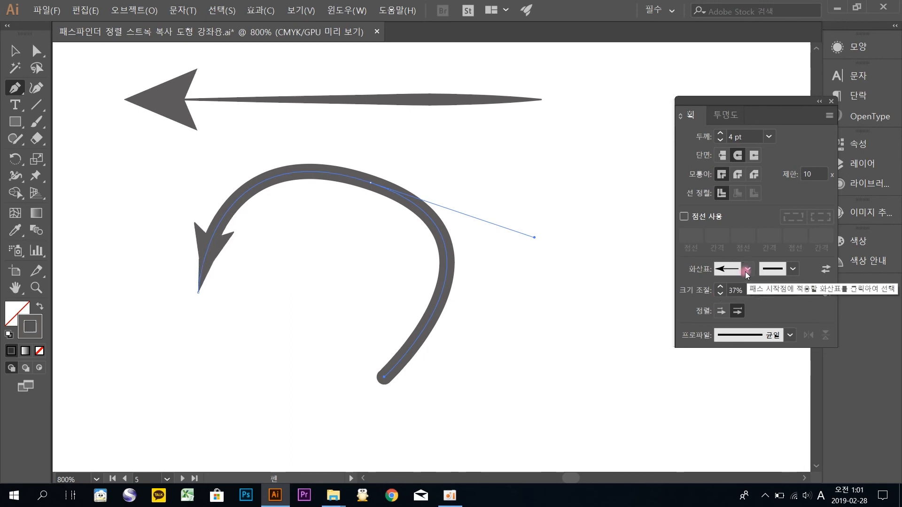
left_click(795, 333)
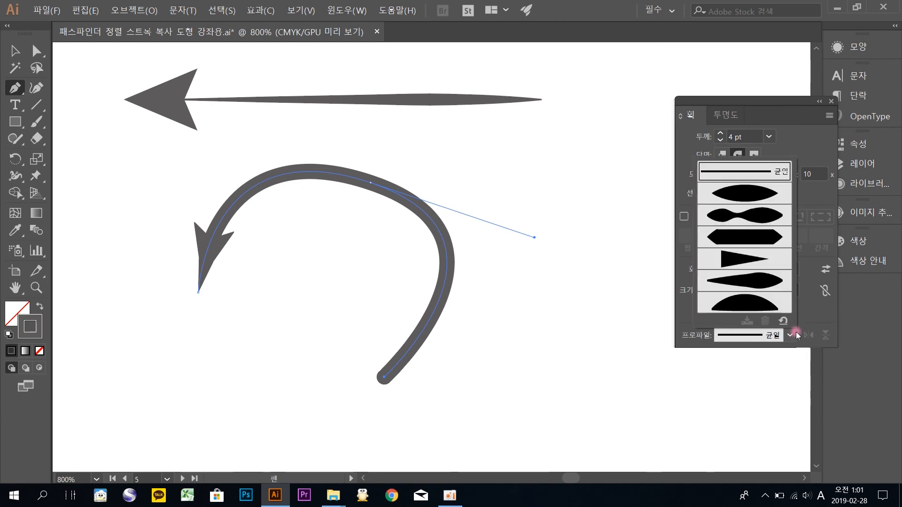
left_click(763, 286)
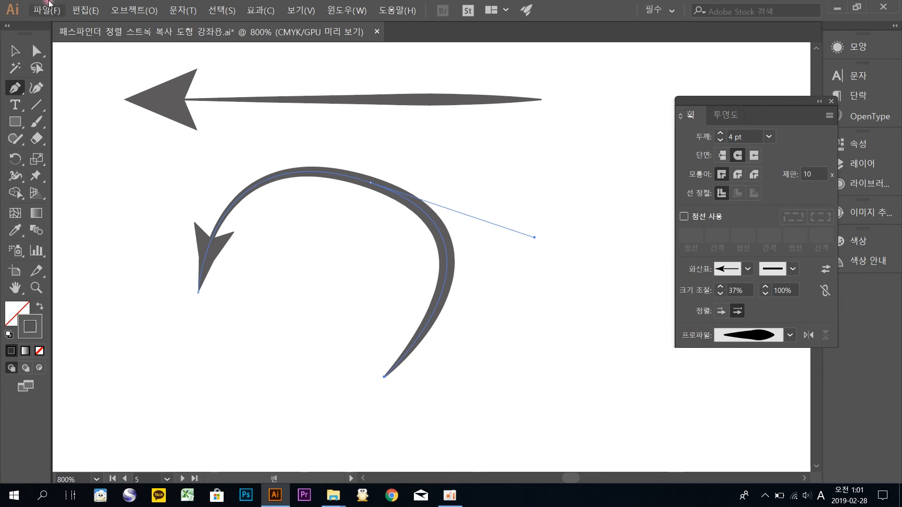
left_click(16, 50)
left_click(148, 194)
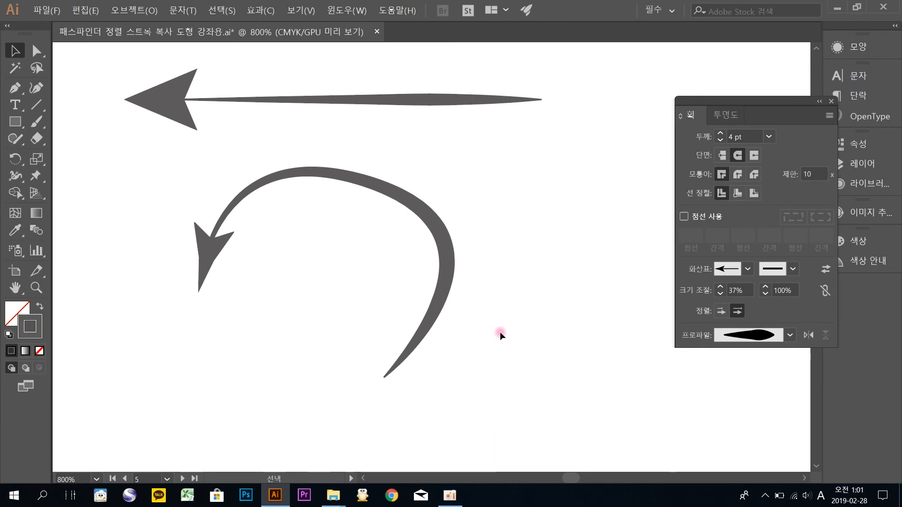
Review the earlier dashed rectangle samples and the two dashed line samples above the arrows.
key("ctrl+minus")
key("ctrl+minus")
mouse_move(357, 283)
left_mouse_down()
mouse_move(422, 305)
mouse_move(407, 274)
mouse_move(448, 387)
left_mouse_up()
left_click_drag(409, 232, 440, 435)
left_click_drag(415, 282, 424, 391)
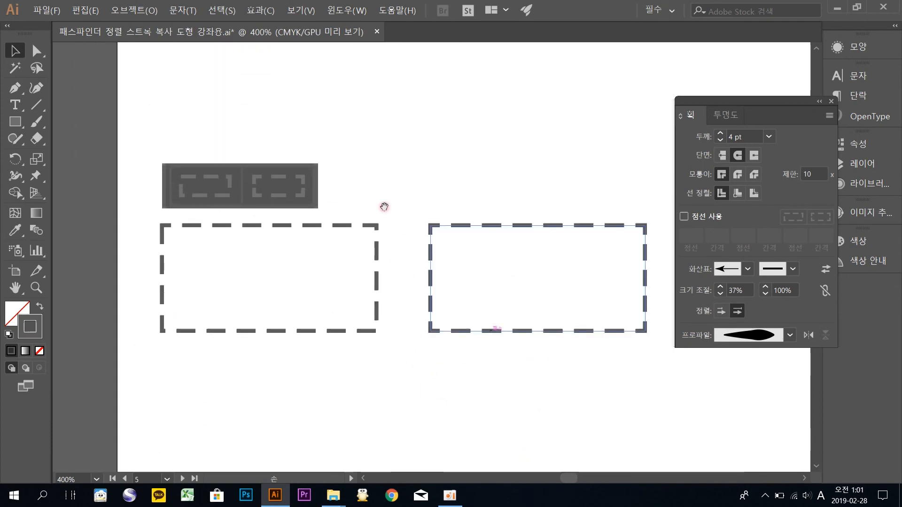
left_click_drag(384, 207, 382, 312)
left_click_drag(386, 238, 370, 348)
mouse_move(421, 292)
left_mouse_down()
mouse_move(387, 352)
mouse_move(354, 381)
left_mouse_up()
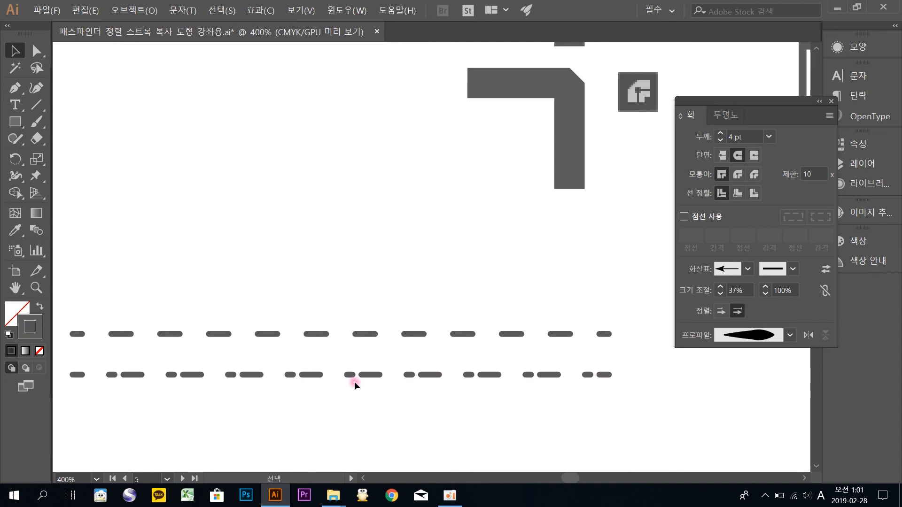